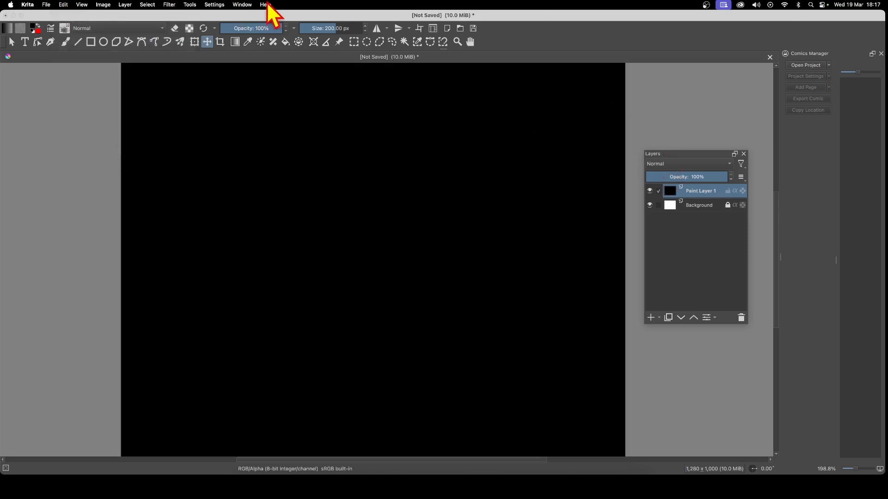
# Open the G'MIC-Qt filters for Paint Layer 1 and locate the Hitomezashi filter in the Patterns category.
pyautogui.click(169, 6)
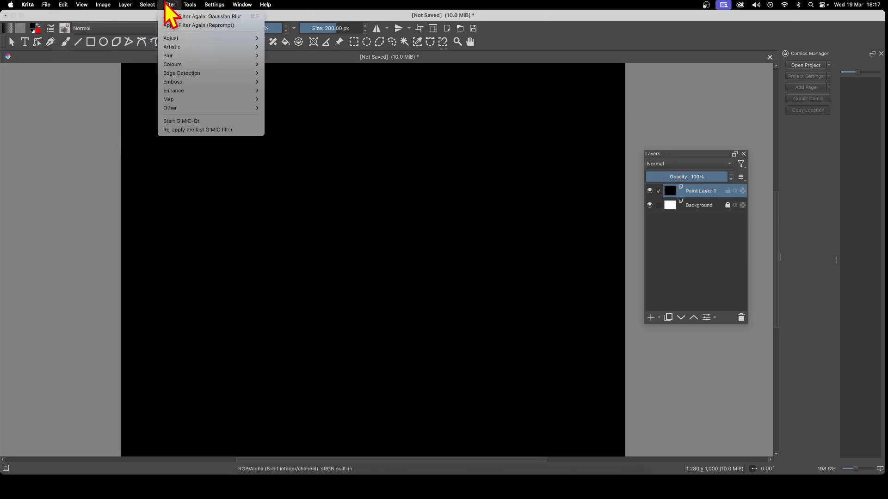
pyautogui.click(192, 122)
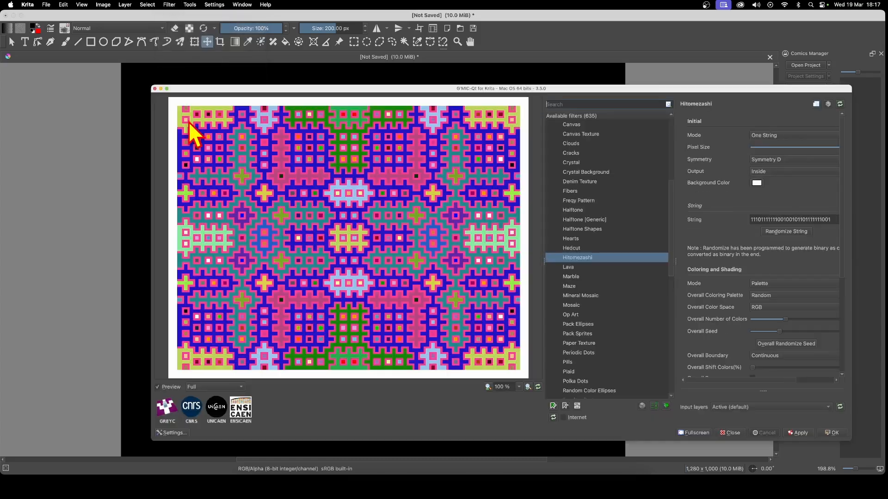
pyautogui.scroll(3, 573, 145)
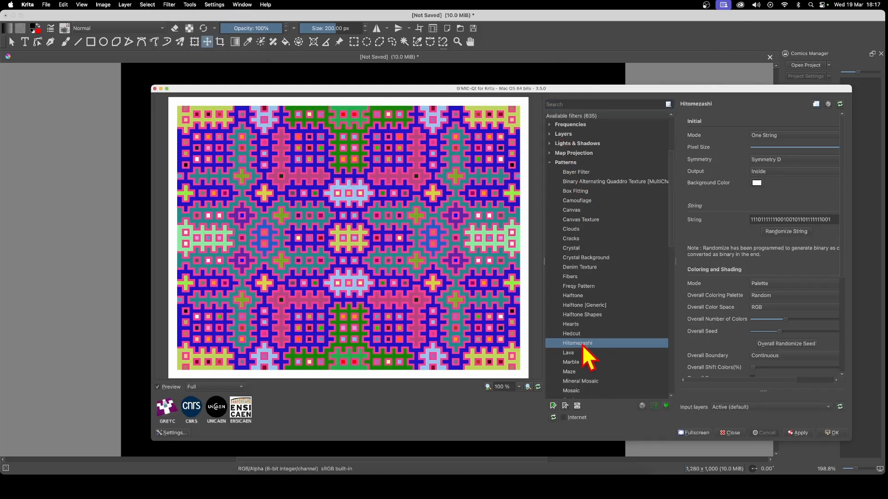
# Try the Hitomezashi filter's Two Strings mode and return it to One String.
pyautogui.click(786, 136)
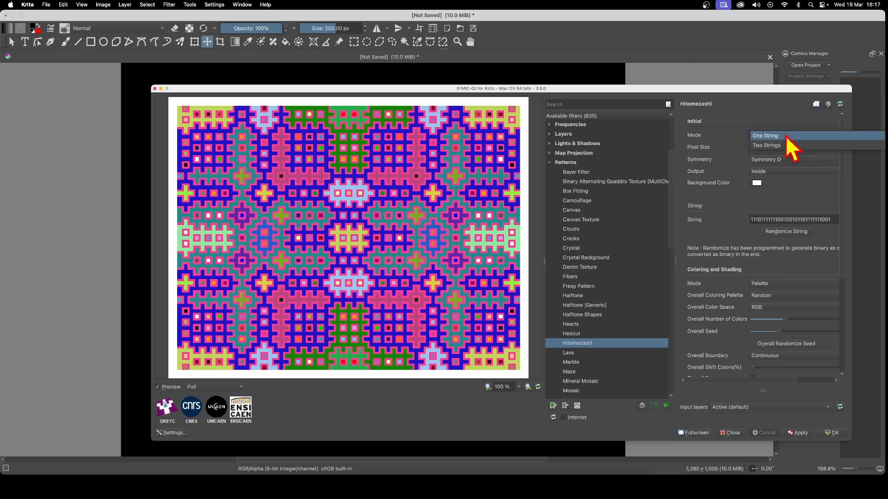
pyautogui.click(786, 147)
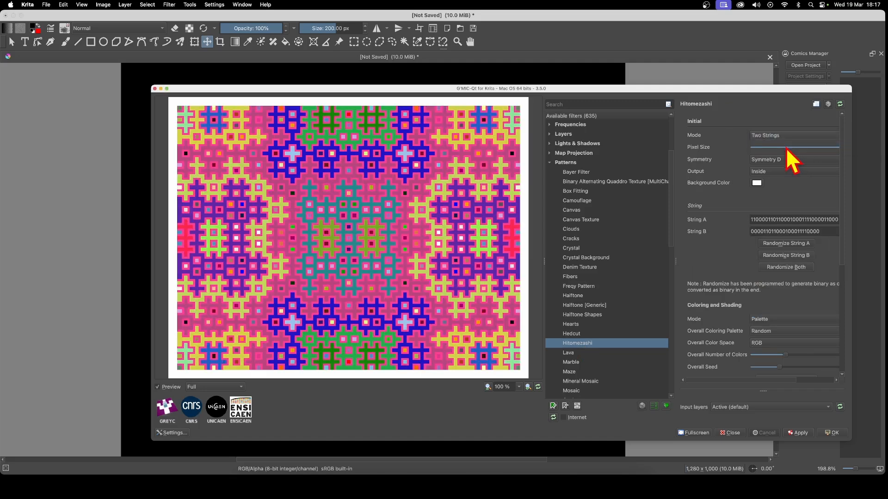
pyautogui.click(786, 136)
pyautogui.click(781, 125)
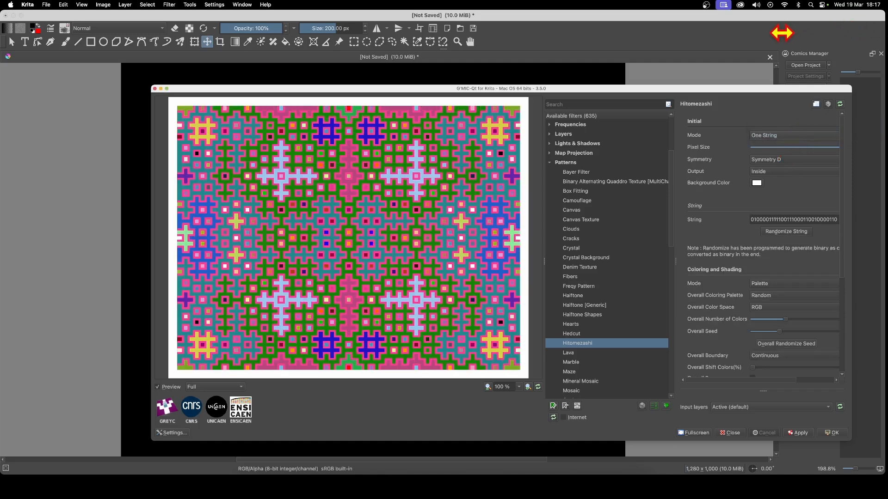
# Reset the Hitomezashi parameters to their defaults and set the pixel size to 20.
pyautogui.click(840, 105)
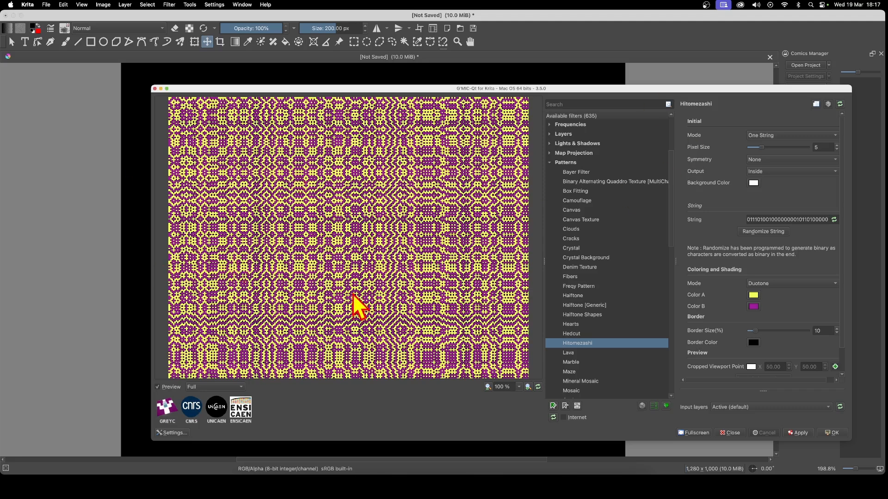
pyautogui.click(769, 148)
pyautogui.moveTo(769, 147)
pyautogui.mouseDown()
pyautogui.moveTo(828, 147)
pyautogui.moveTo(786, 146)
pyautogui.mouseUp()
pyautogui.write('5')
pyautogui.write('20')
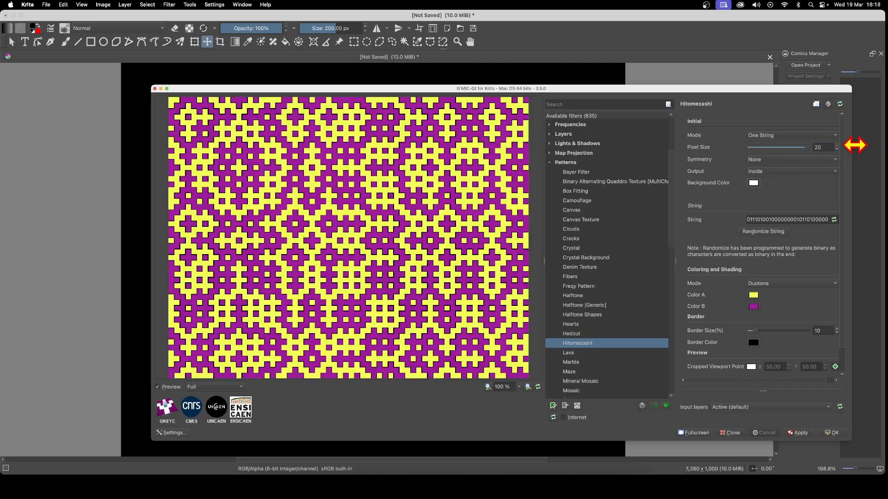
# Set the mode to Two Strings, try Symmetry A, and settle on Symmetry C.
pyautogui.click(761, 139)
pyautogui.click(765, 145)
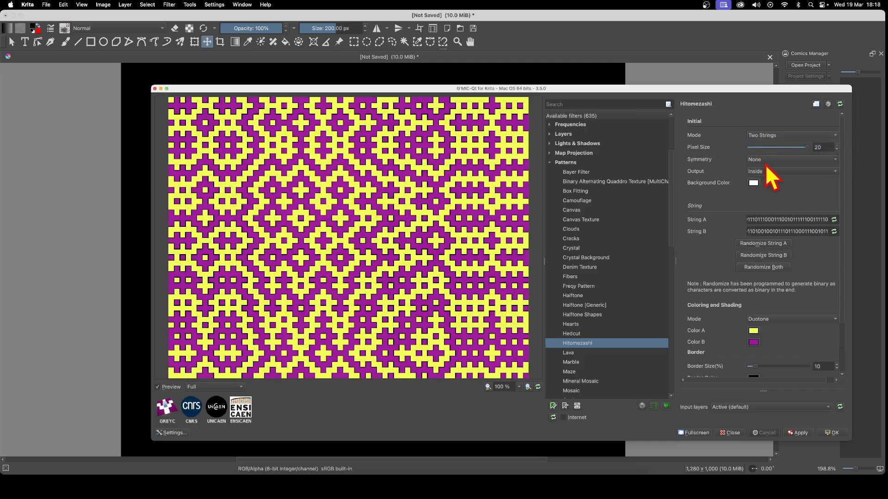
pyautogui.click(766, 163)
pyautogui.click(769, 172)
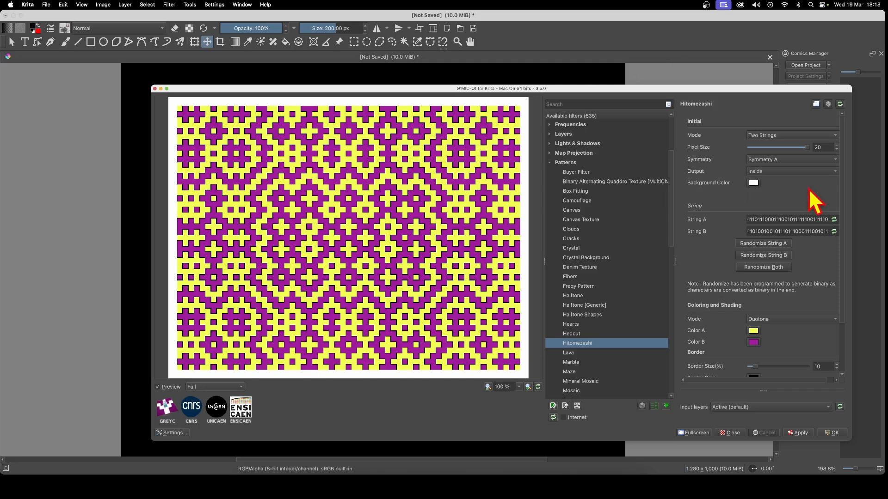
pyautogui.click(790, 160)
pyautogui.click(764, 179)
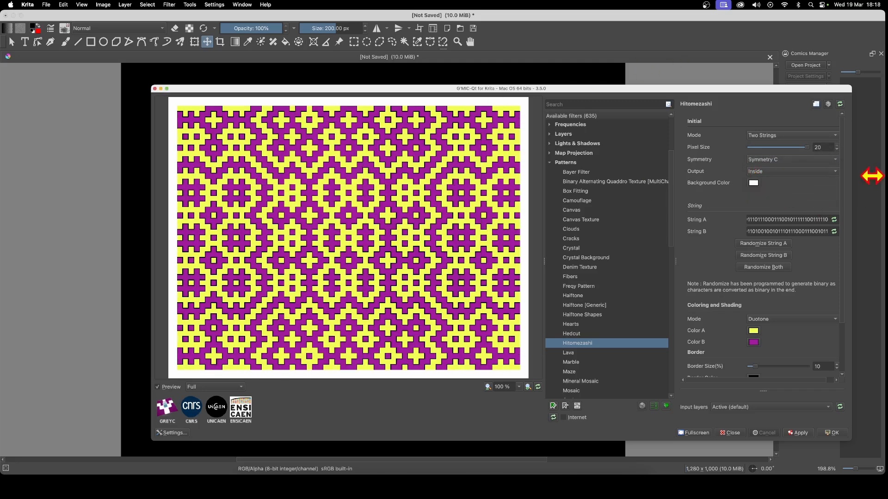
# Try the Resized output option and restore the output to Inside.
pyautogui.click(784, 172)
pyautogui.click(785, 183)
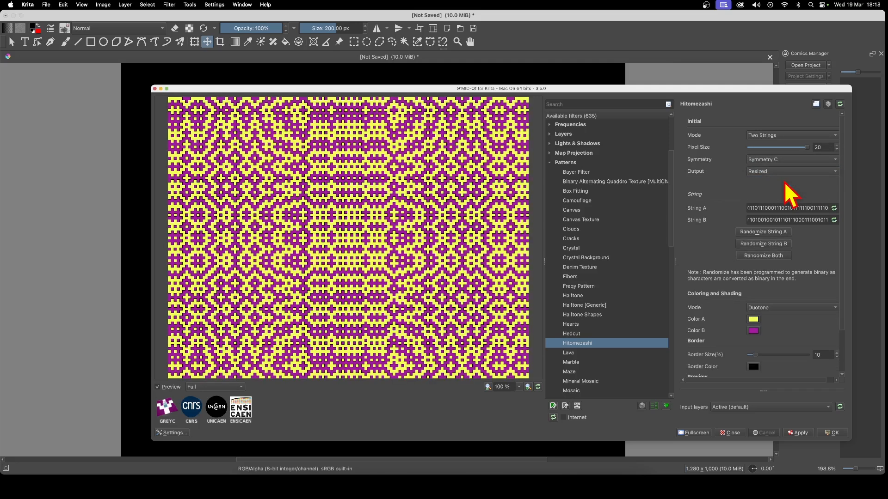
pyautogui.click(782, 174)
pyautogui.click(781, 162)
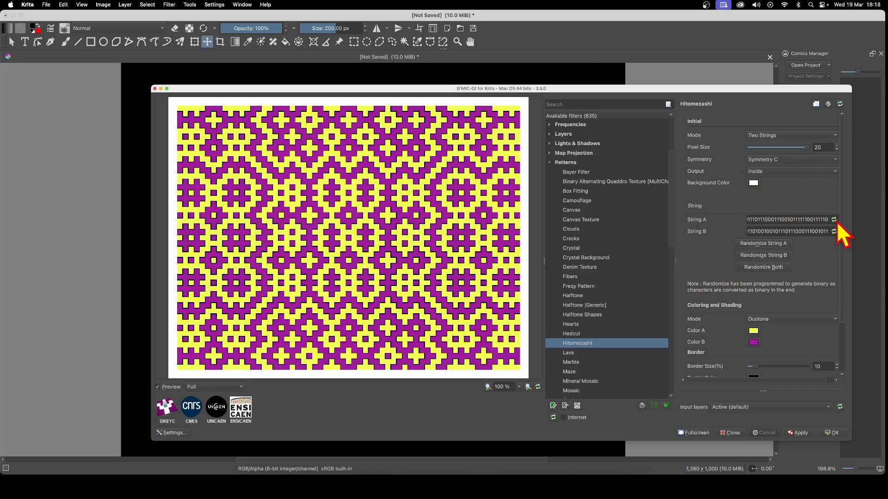
# Randomize String A several times to preview different pattern variations.
pyautogui.click(767, 243)
pyautogui.click(767, 243)
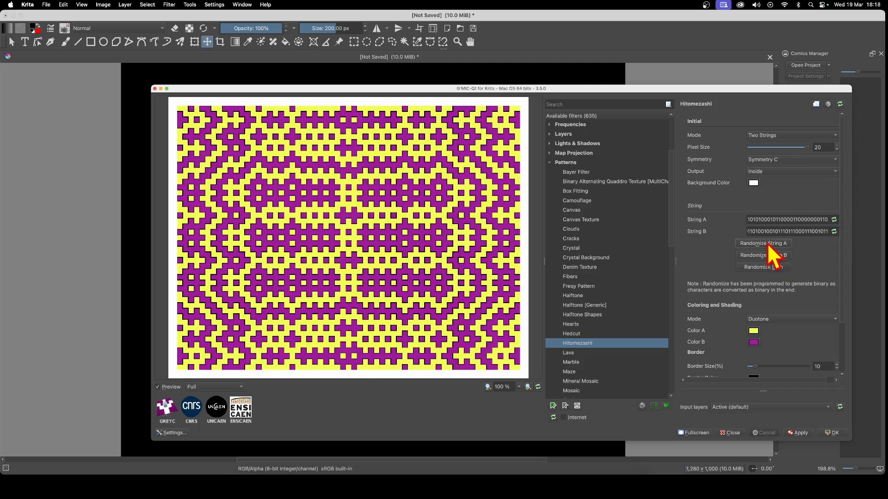
pyautogui.click(767, 243)
pyautogui.click(767, 243)
pyautogui.click(767, 243)
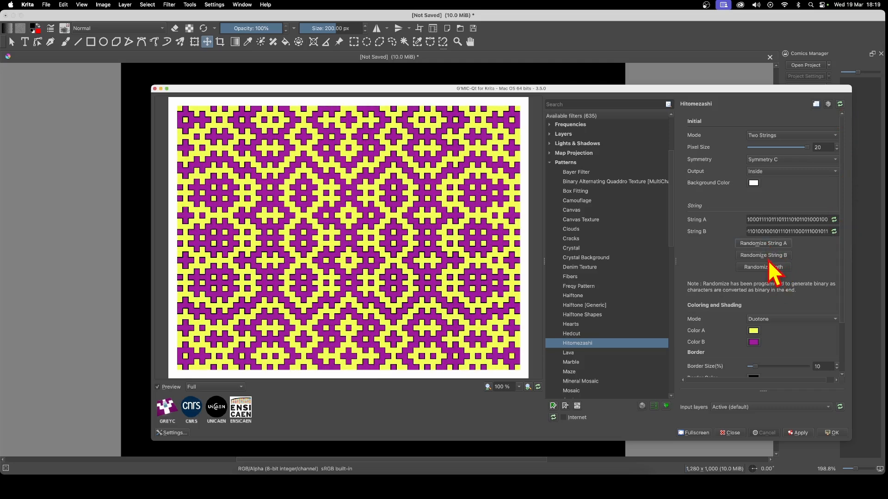
# Randomize String B repeatedly to preview further variations while keeping String A.
pyautogui.click(767, 257)
pyautogui.click(767, 257)
pyautogui.click(768, 257)
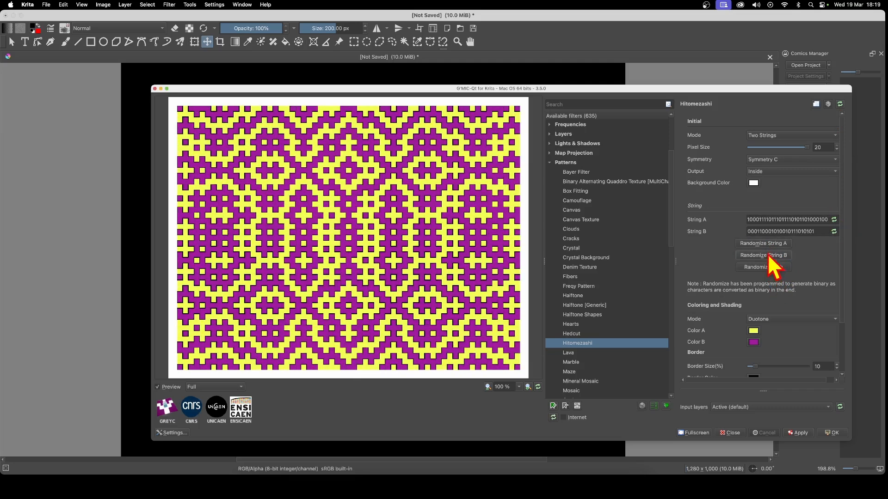
pyautogui.click(768, 257)
pyautogui.click(767, 256)
pyautogui.click(768, 255)
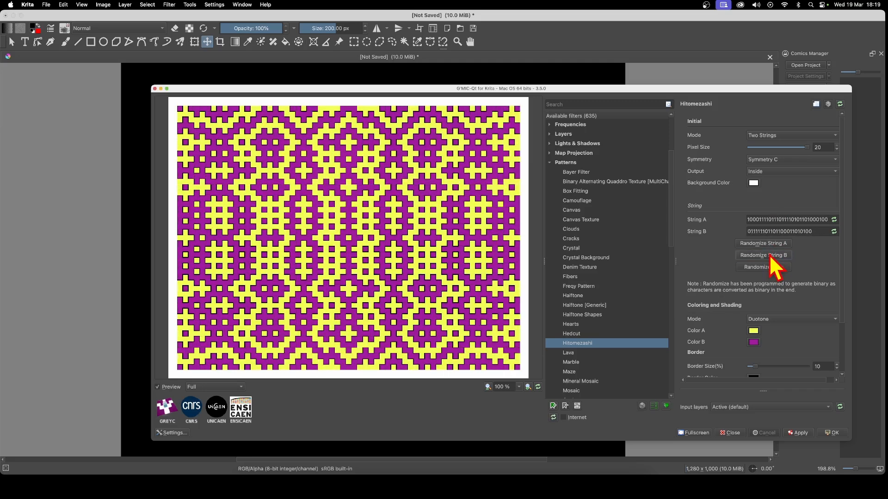
pyautogui.click(767, 255)
pyautogui.click(768, 255)
pyautogui.click(767, 255)
pyautogui.click(767, 256)
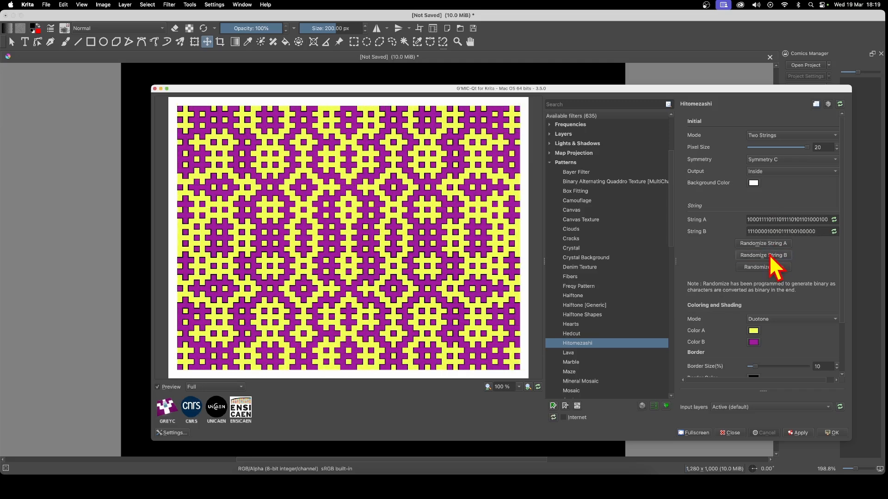
pyautogui.click(767, 255)
pyautogui.click(768, 256)
pyautogui.click(763, 253)
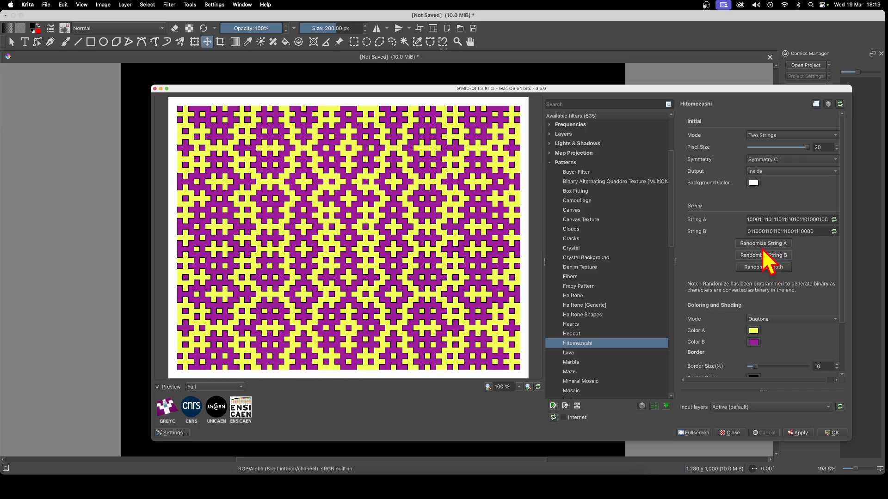
# Randomize both strings together repeatedly to generate new pattern combinations.
pyautogui.click(763, 268)
pyautogui.click(761, 268)
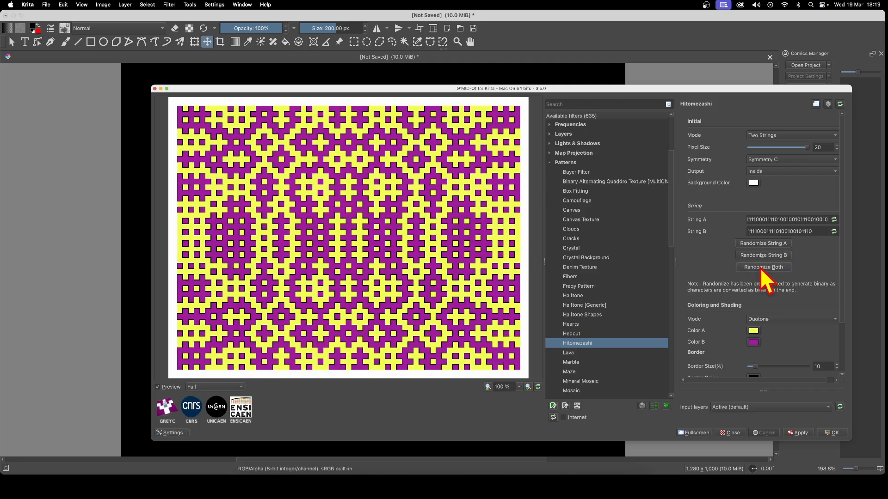
pyautogui.click(760, 268)
pyautogui.click(760, 268)
pyautogui.click(760, 268)
pyautogui.click(760, 269)
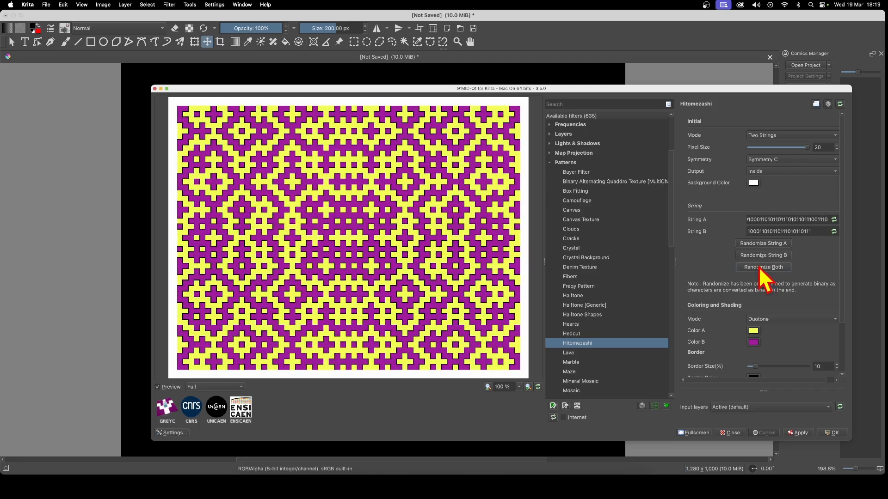
pyautogui.click(760, 268)
pyautogui.click(760, 269)
pyautogui.click(760, 269)
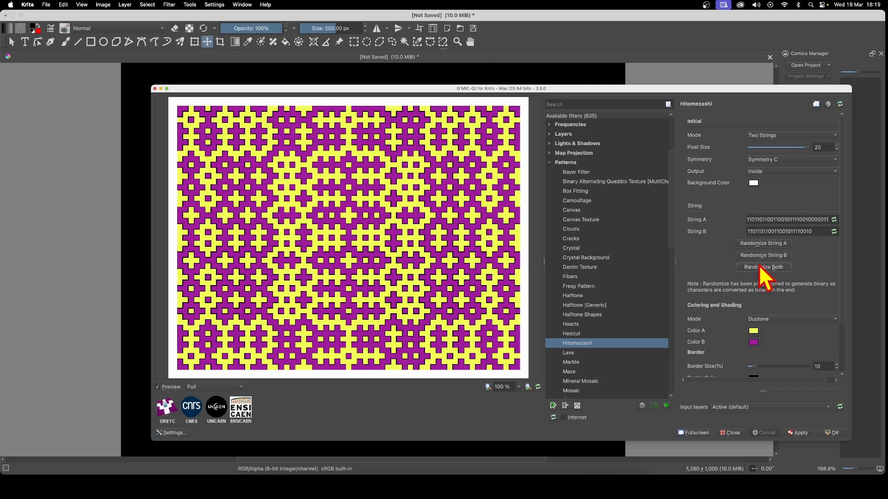
pyautogui.click(760, 269)
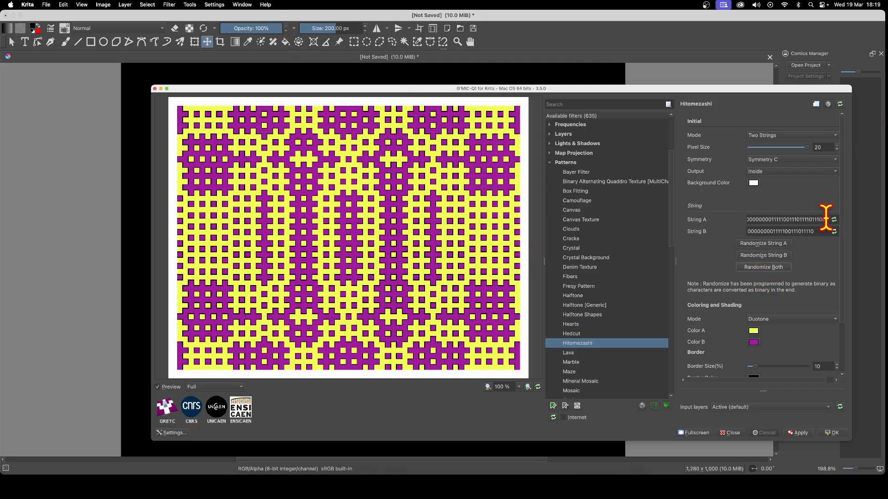
# Replace String A and String B with alternating sequences of repeated 10.
pyautogui.moveTo(827, 219); pyautogui.dragTo(672, 206)
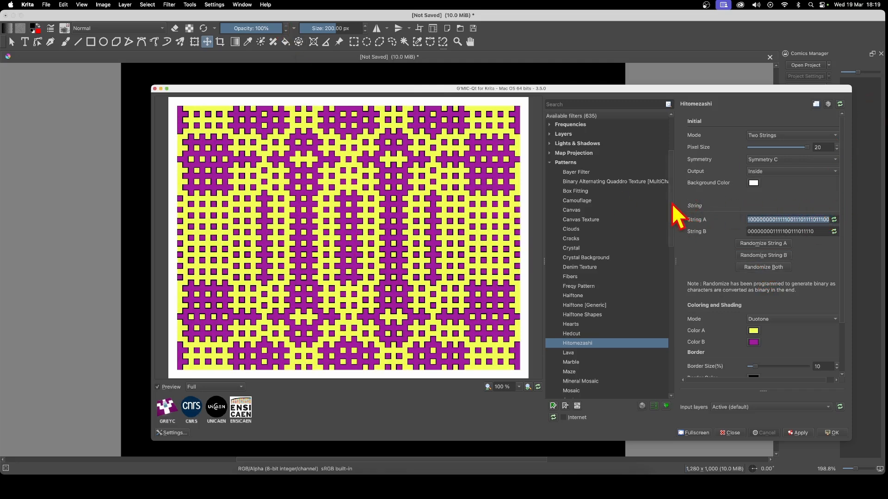
pyautogui.write('10')
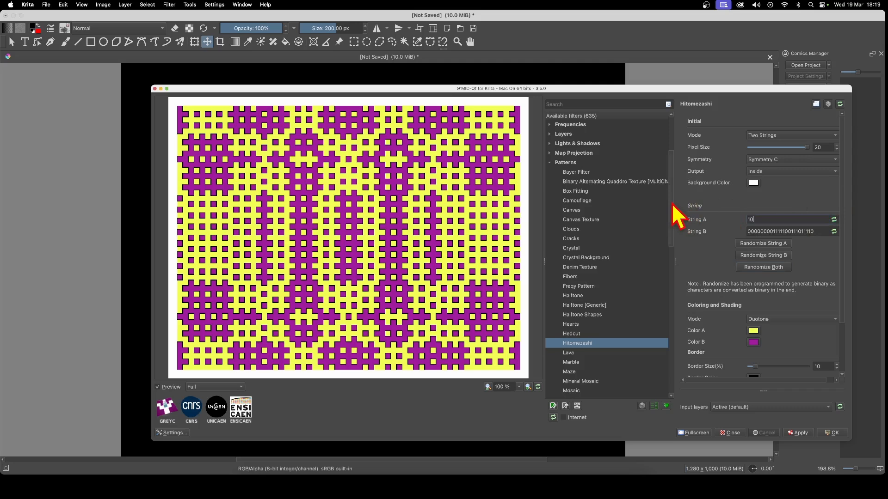
pyautogui.press('Tab')
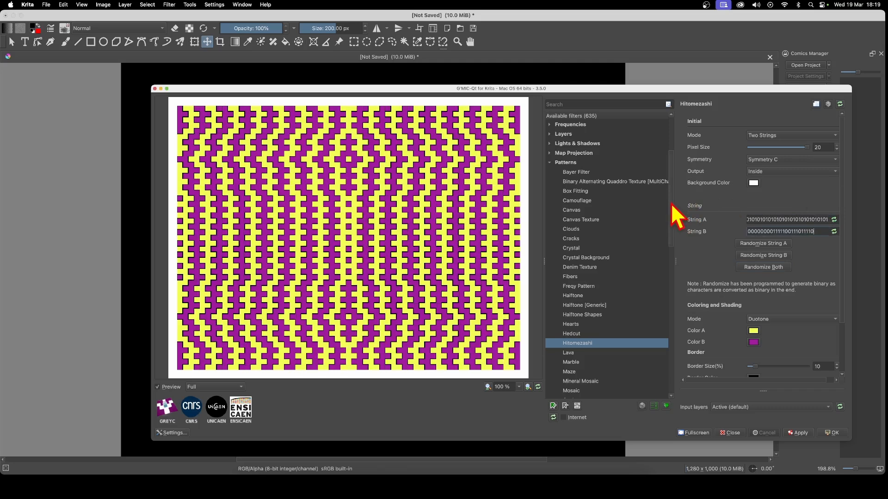
pyautogui.doubleClick(820, 231)
pyautogui.press('super+v')
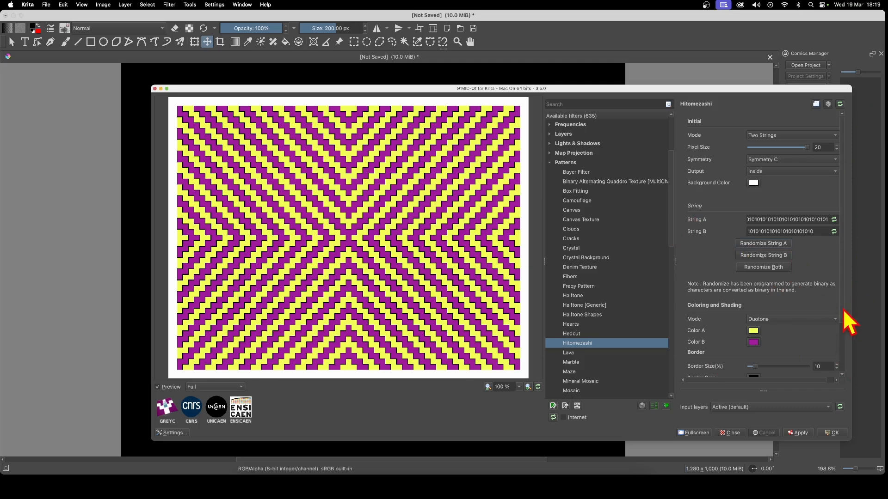
# Change Color A of the duotone coloring to bright green, #13ff0f.
pyautogui.scroll(-1, 844, 313)
pyautogui.scroll(-2, 850, 323)
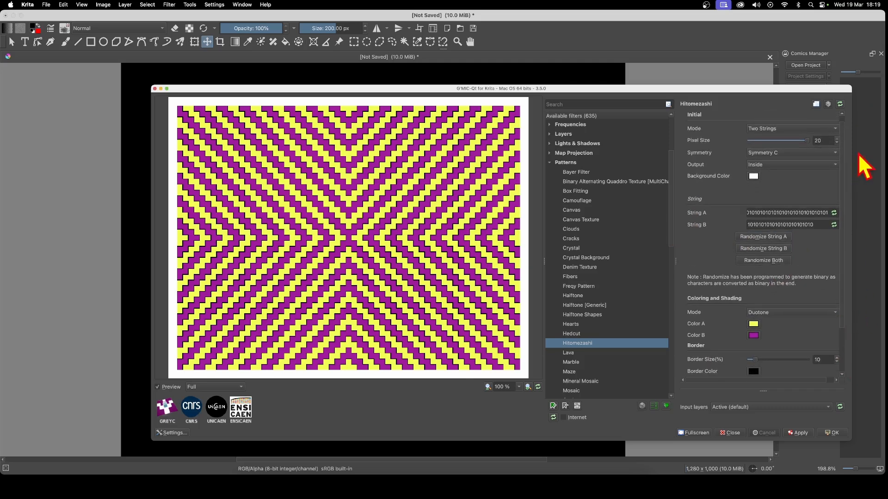
pyautogui.scroll(-3, 848, 313)
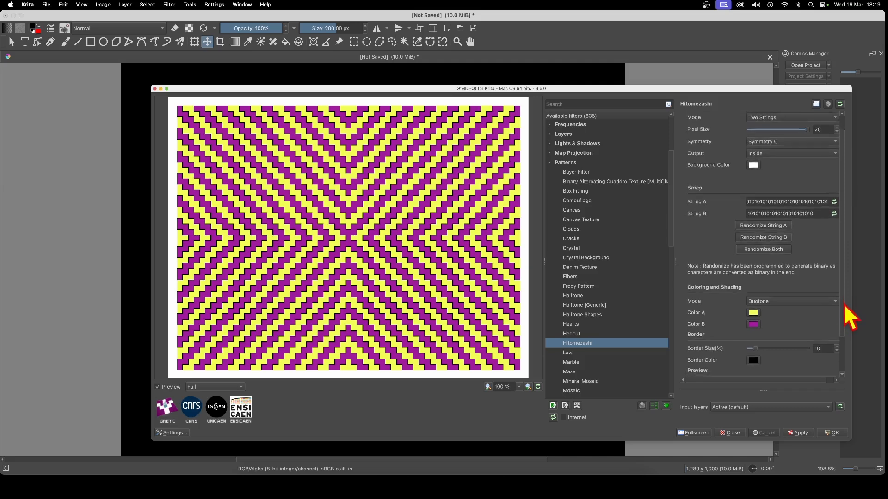
pyautogui.scroll(-4, 850, 328)
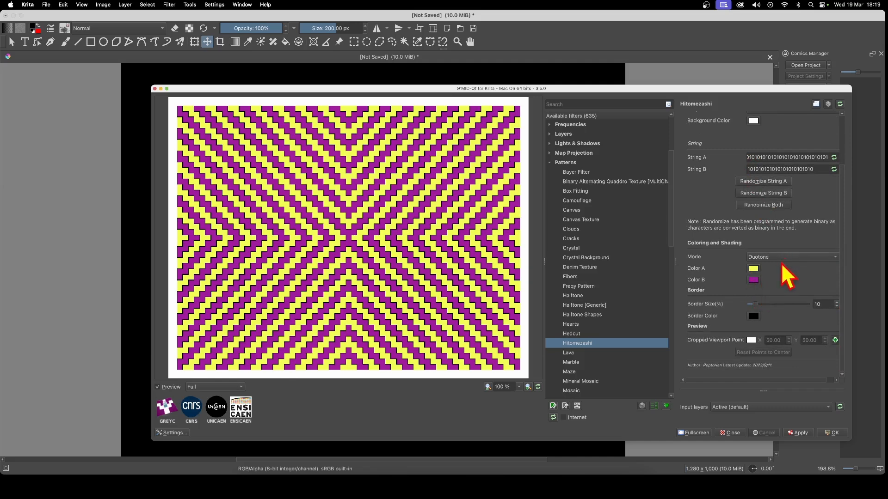
pyautogui.click(754, 269)
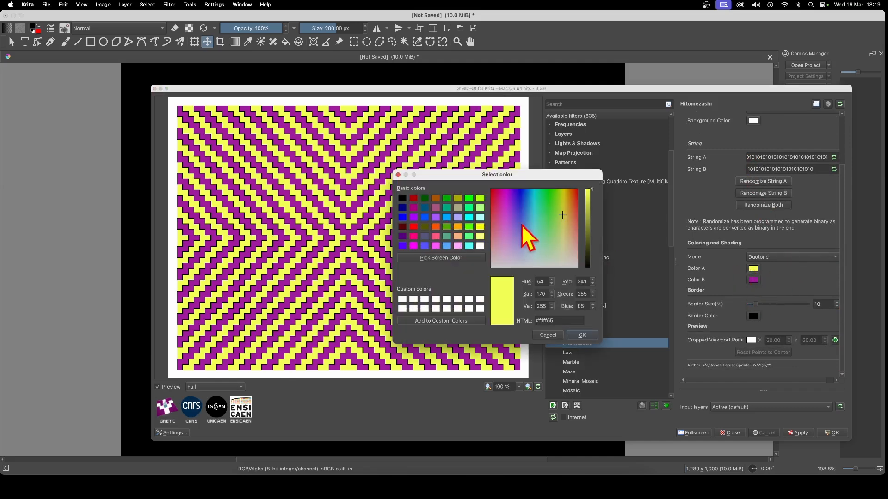
pyautogui.click(548, 194)
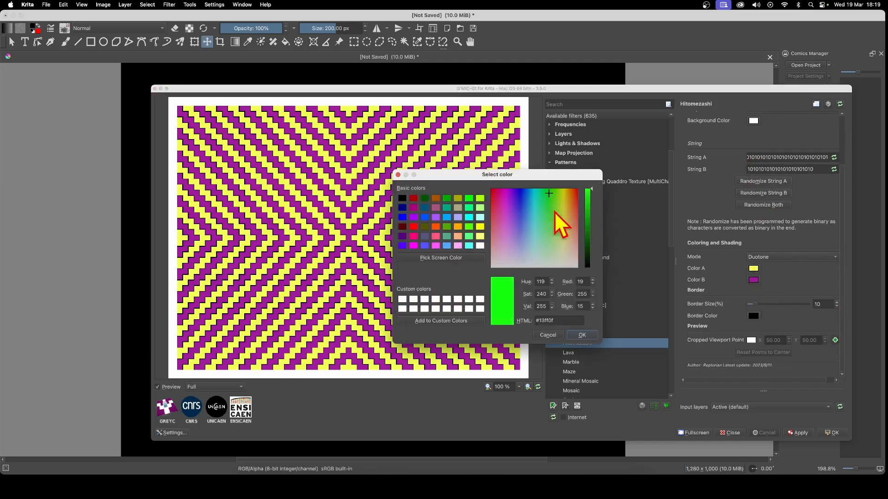
pyautogui.click(581, 335)
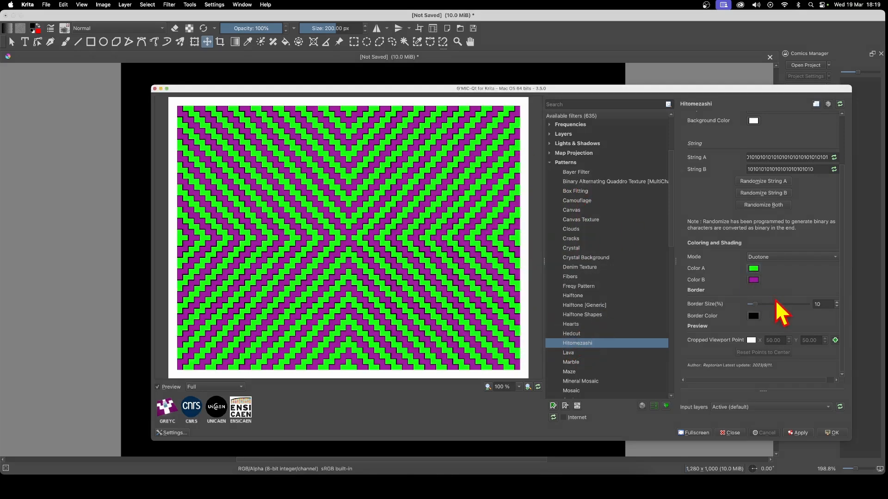
# Change Color B of the duotone coloring to a brownish red.
pyautogui.click(754, 281)
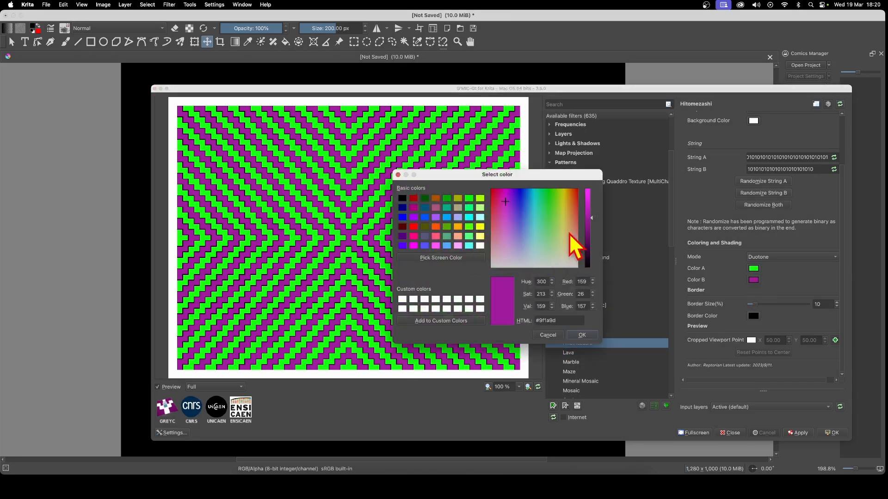
pyautogui.click(574, 206)
pyautogui.click(581, 335)
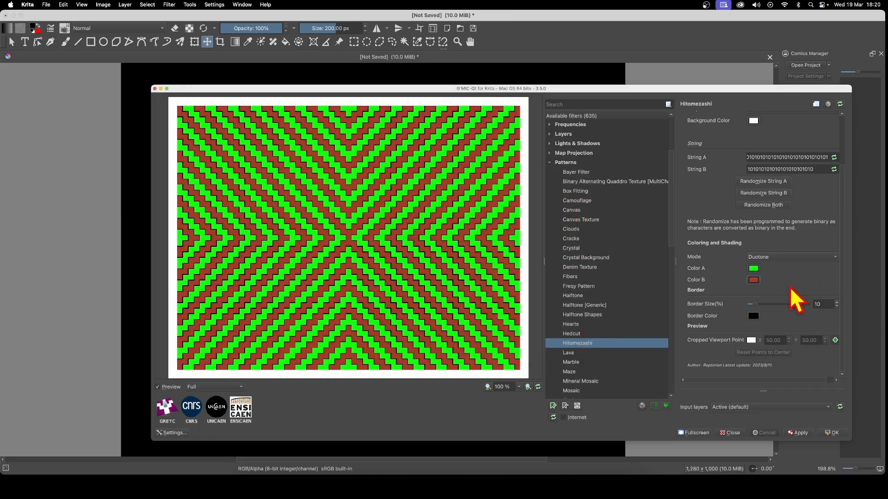
# Set the border size to 84.9% and change the border color to purple, #ba31ff.
pyautogui.moveTo(758, 304); pyautogui.dragTo(798, 304)
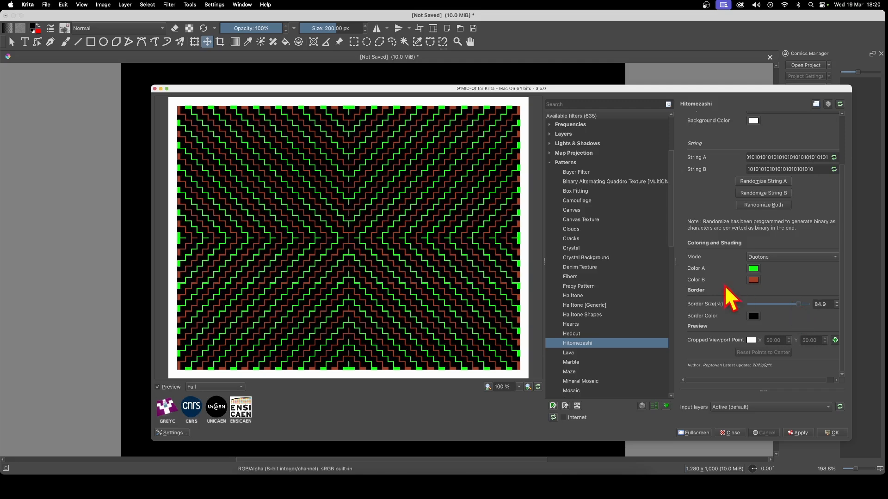
pyautogui.click(753, 317)
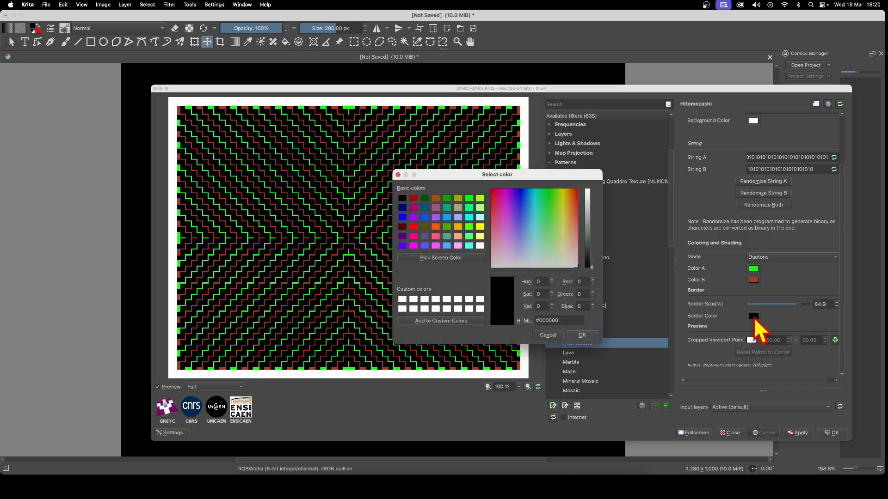
pyautogui.click(510, 204)
pyautogui.click(589, 197)
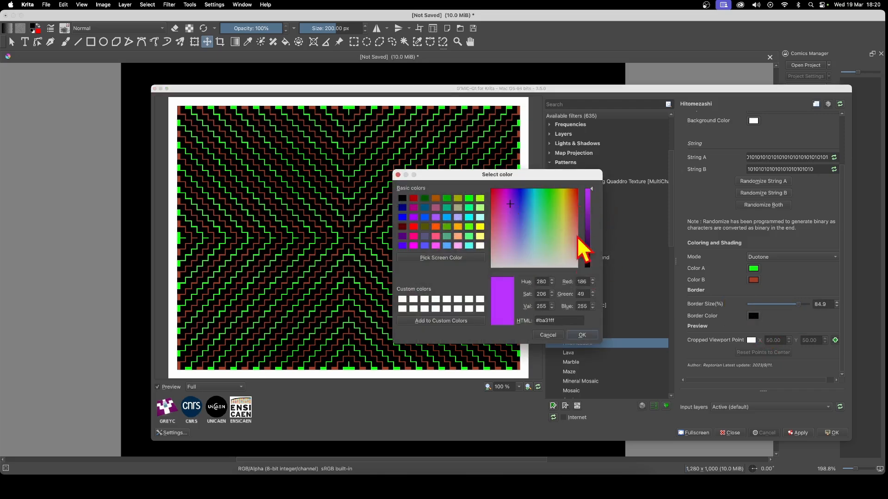
pyautogui.click(578, 335)
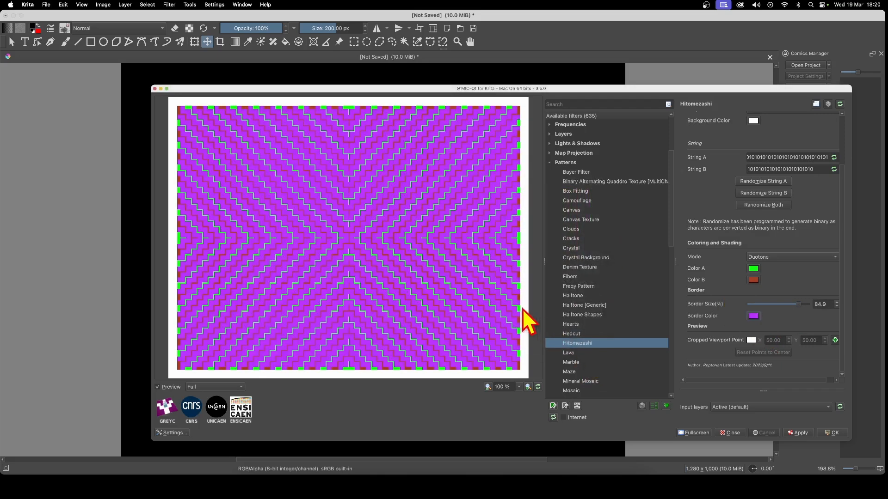
# Return the border color to black and switch the coloring mode to Base Binary.
pyautogui.click(753, 316)
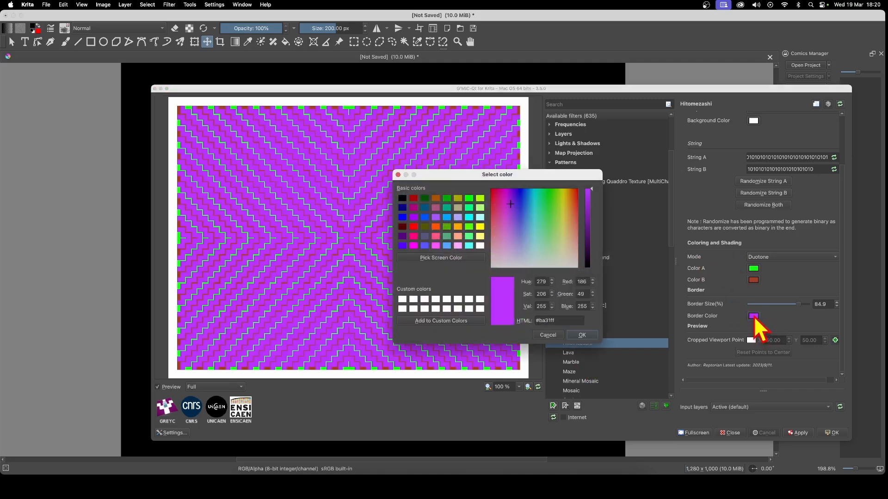
pyautogui.click(578, 336)
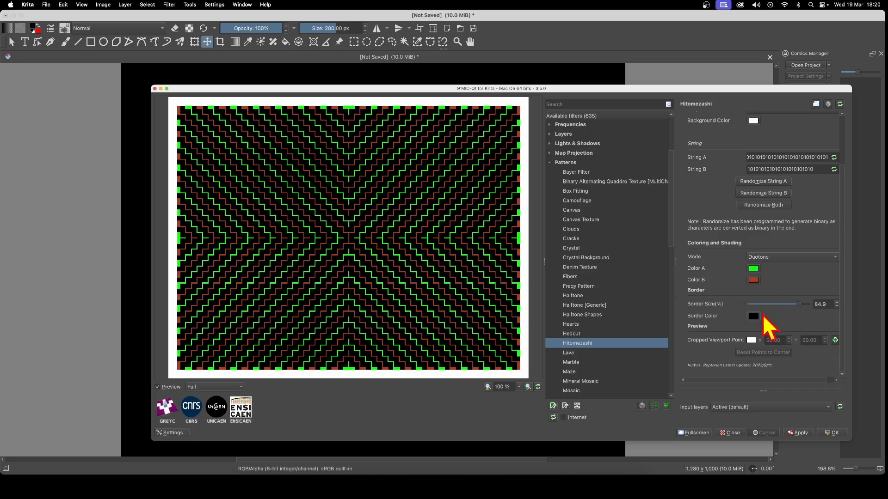
pyautogui.click(777, 254)
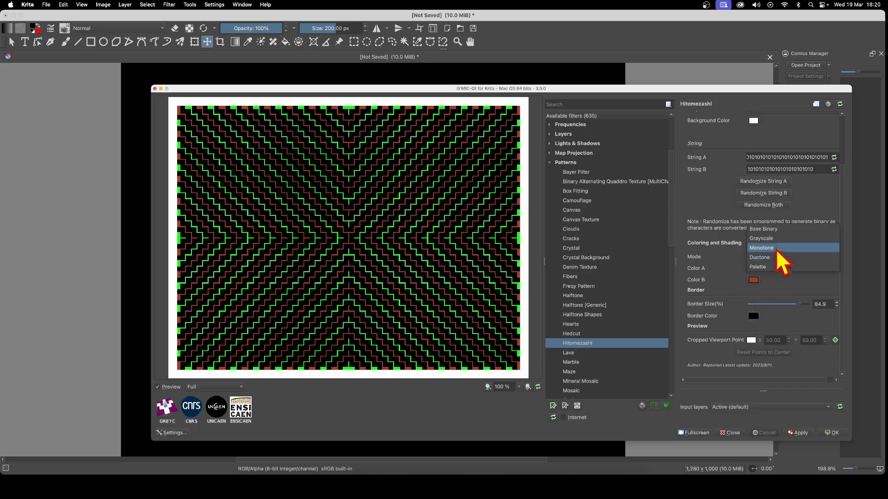
pyautogui.click(776, 227)
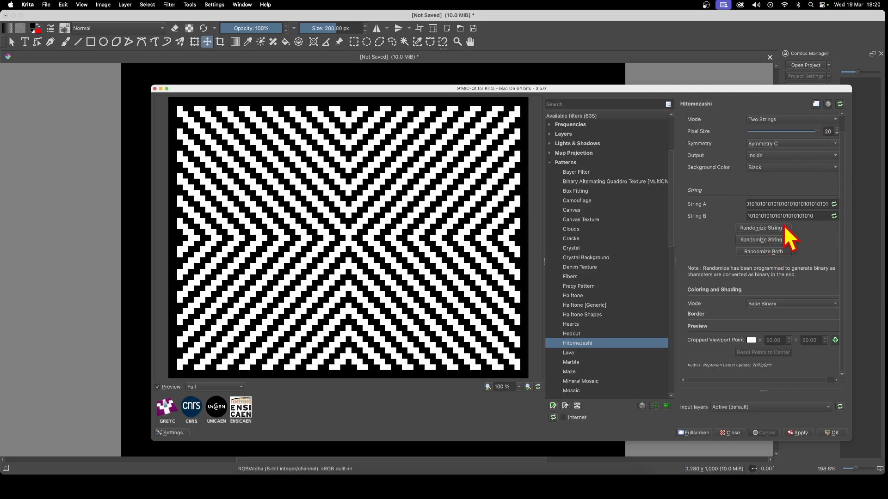
# Switch the coloring mode to Grayscale with Gray B at 240.72, a border size of 38.9% and a border value of 36.21.
pyautogui.click(787, 306)
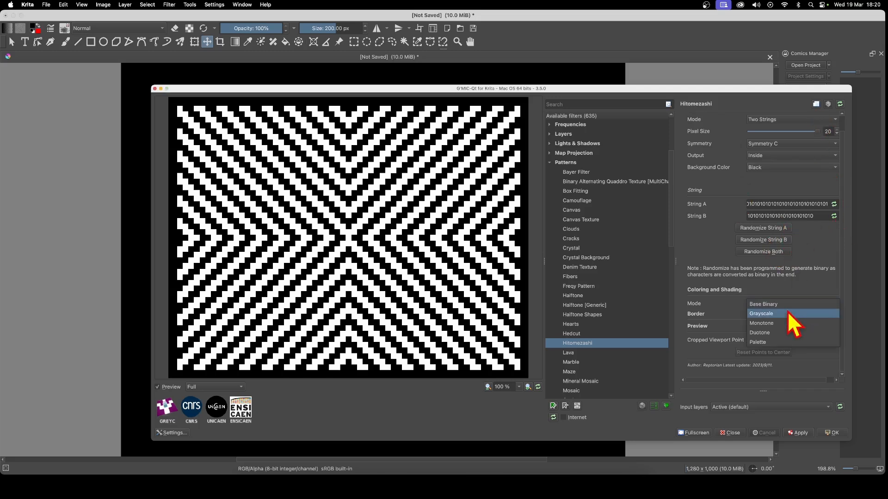
pyautogui.click(794, 327)
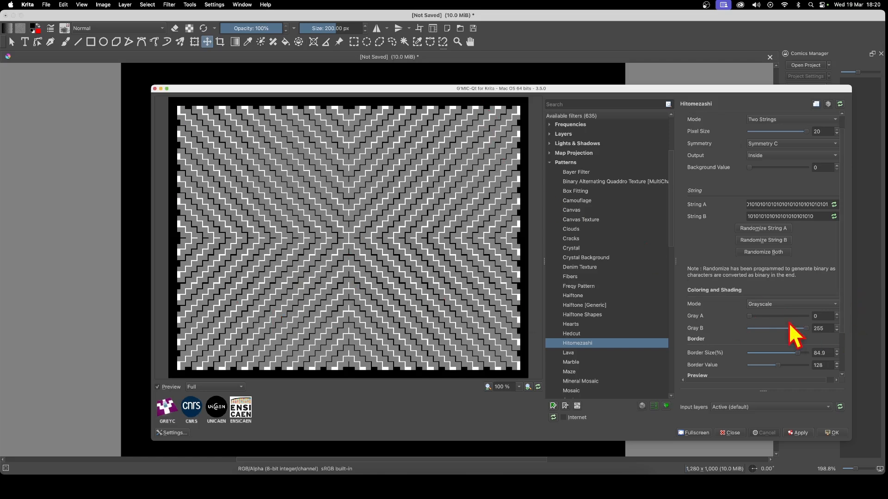
pyautogui.moveTo(751, 318); pyautogui.dragTo(731, 318)
pyautogui.moveTo(786, 331); pyautogui.dragTo(803, 331)
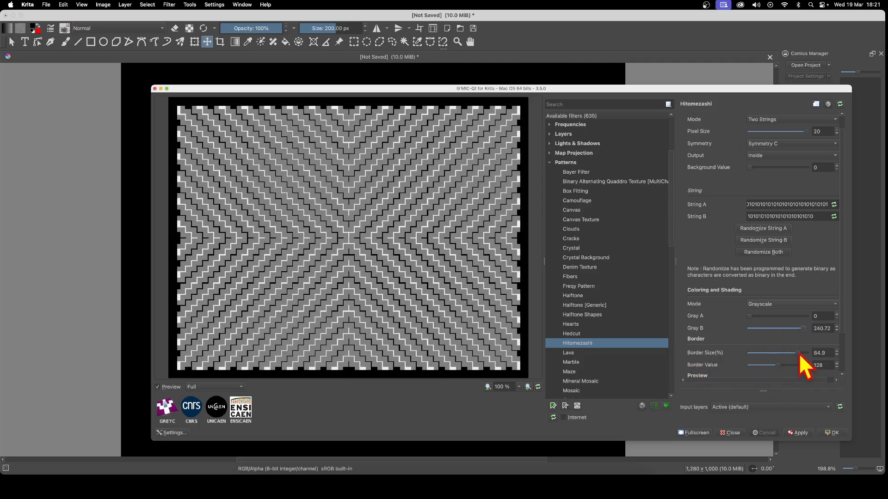
pyautogui.moveTo(785, 356); pyautogui.dragTo(772, 353)
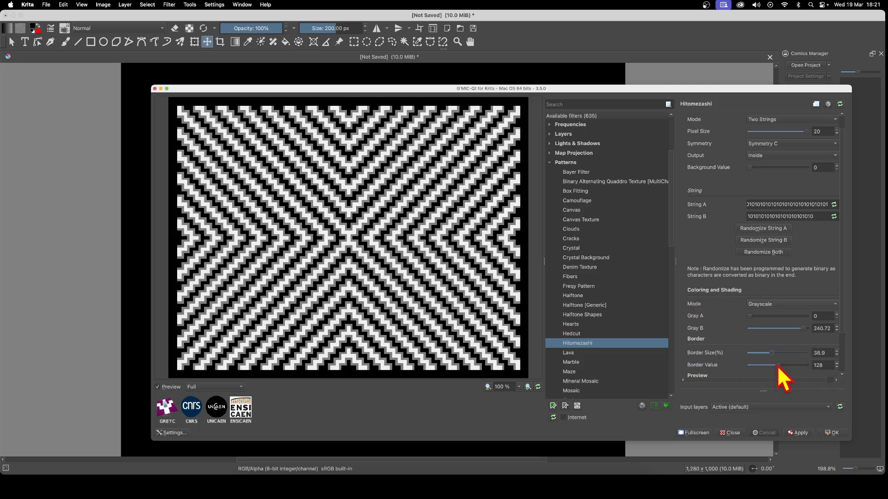
pyautogui.moveTo(778, 365); pyautogui.dragTo(757, 365)
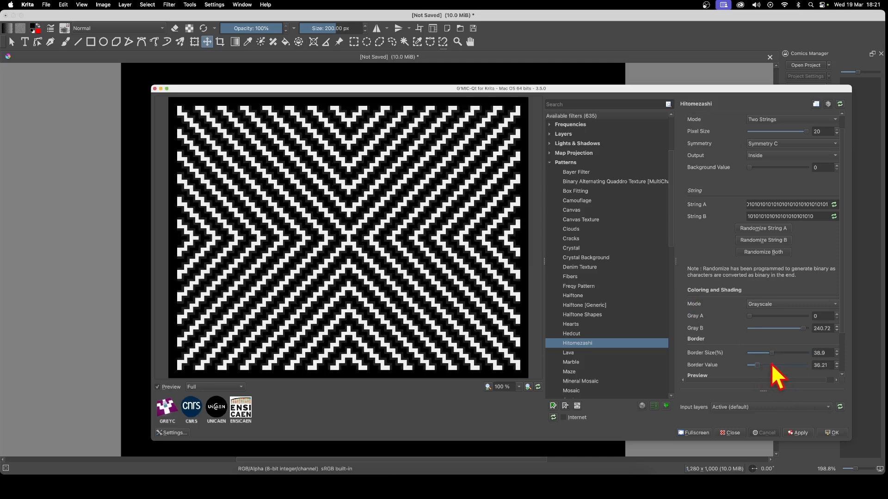
# Switch the coloring mode to Monotone and set its background color to orange, #ffaa00.
pyautogui.click(771, 304)
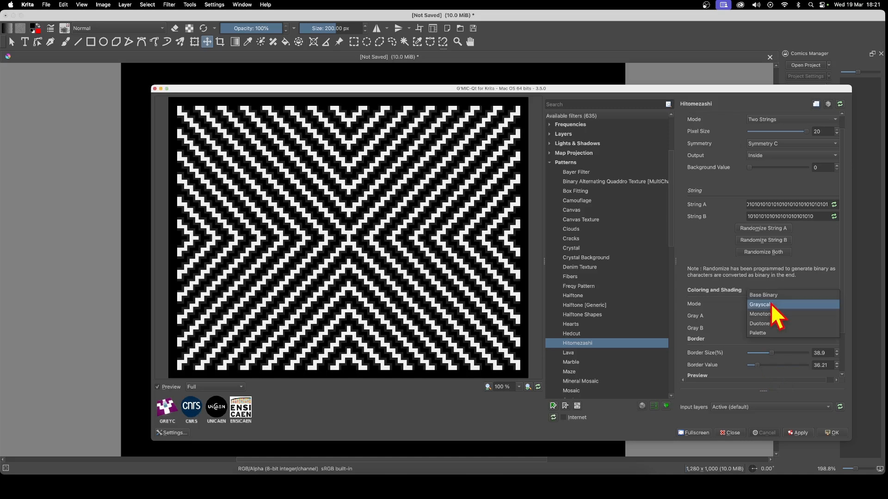
pyautogui.click(772, 315)
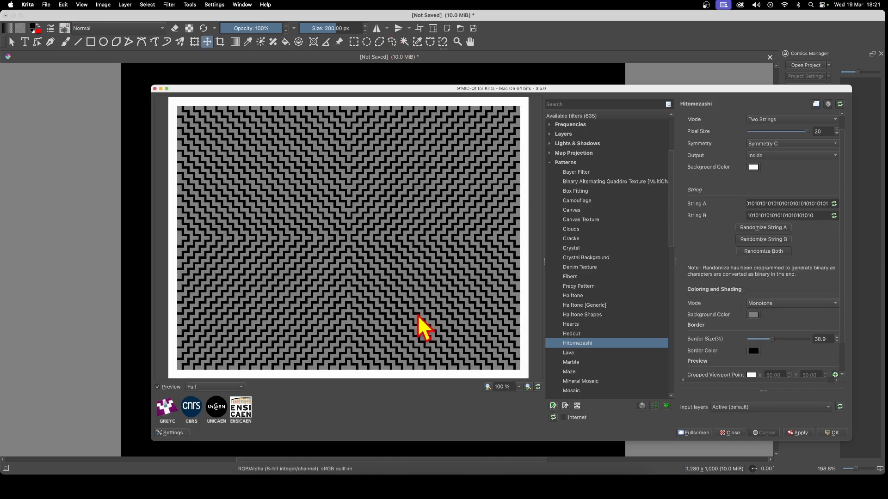
pyautogui.click(755, 316)
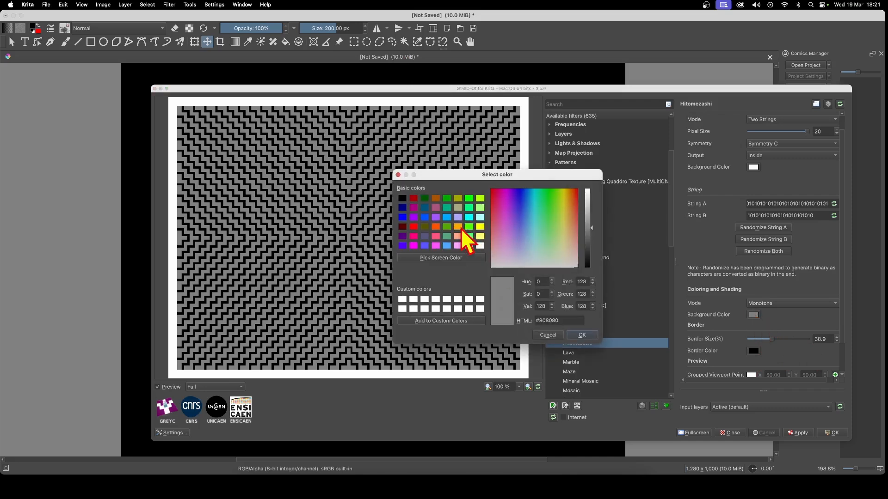
pyautogui.click(458, 227)
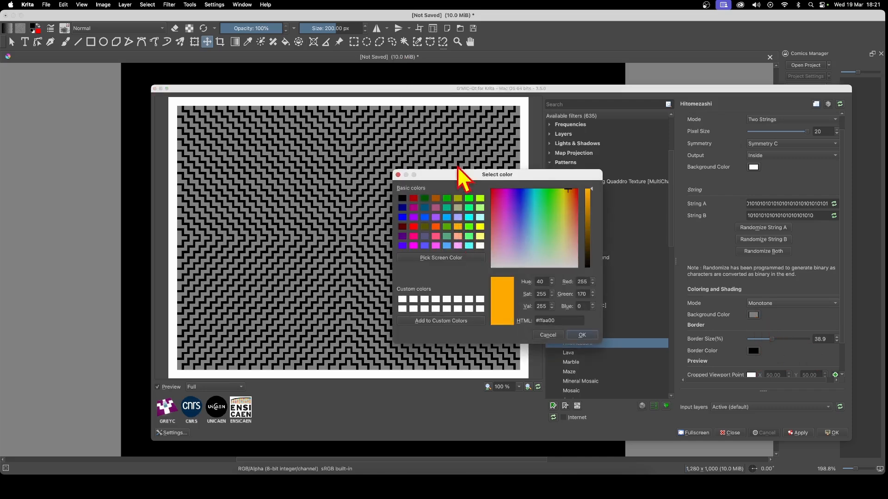
pyautogui.click(590, 334)
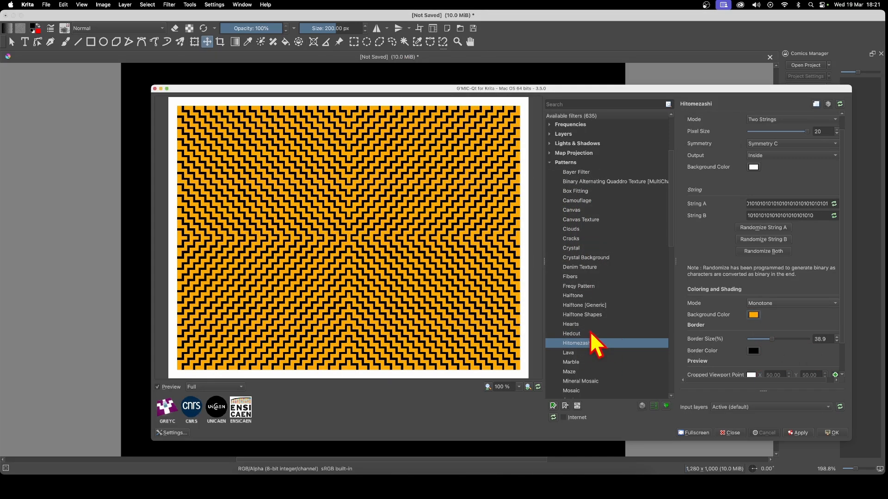
# Switch the coloring mode to Palette and use a Random overall coloring palette with 27 colors.
pyautogui.click(784, 303)
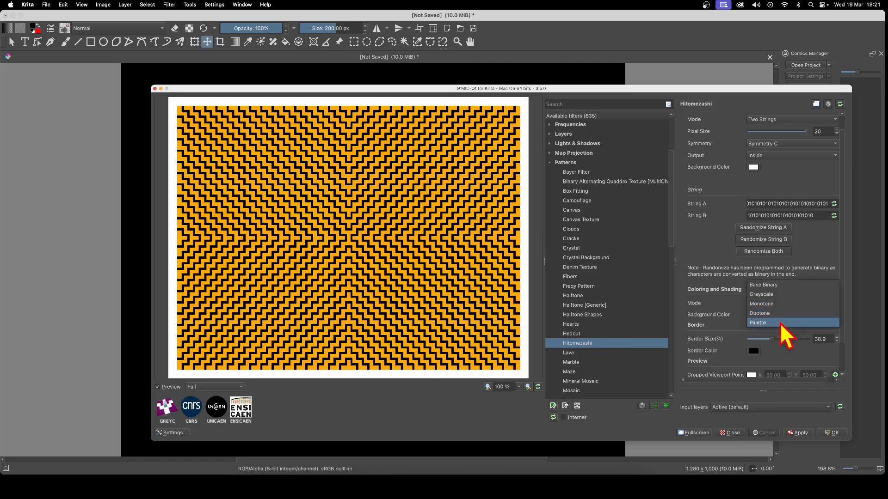
pyautogui.click(782, 322)
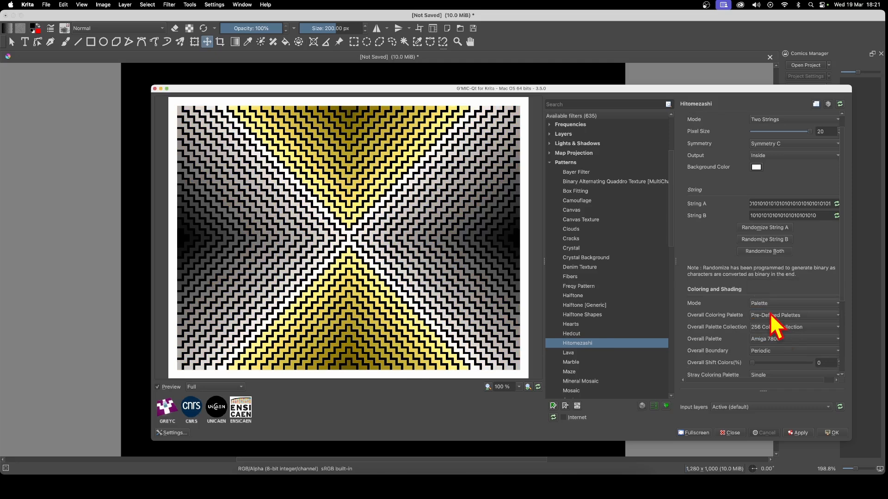
pyautogui.click(789, 317)
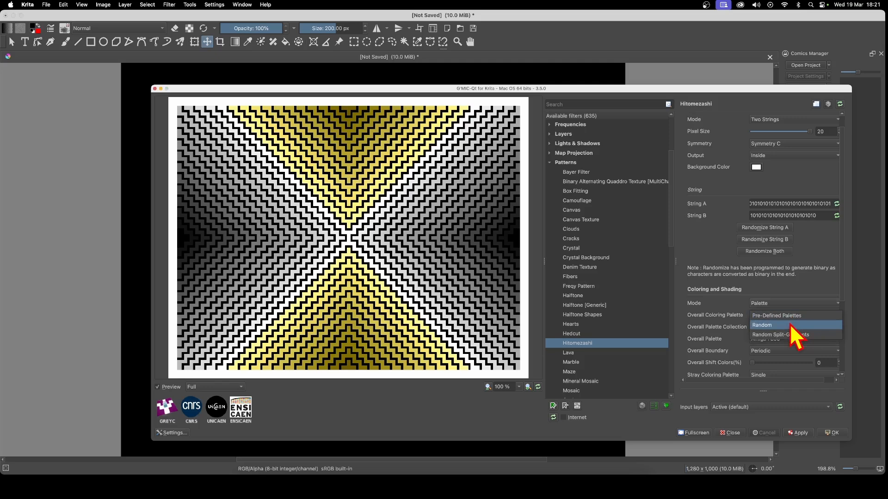
pyautogui.click(789, 323)
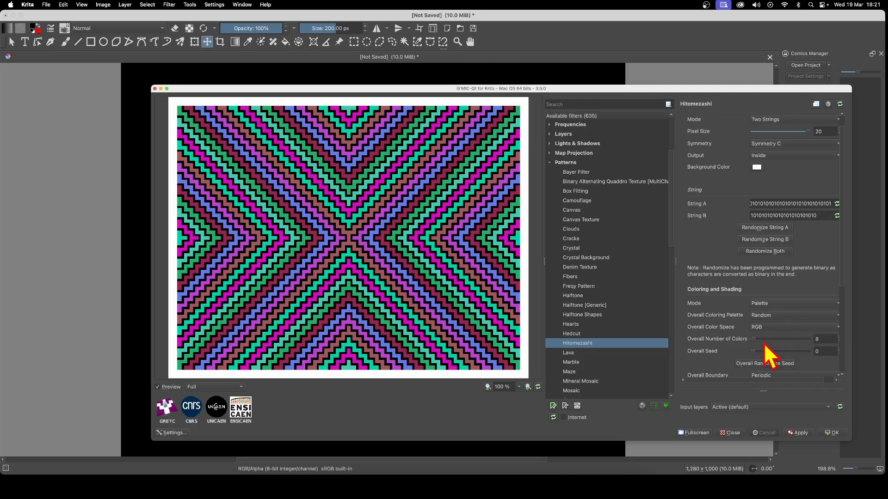
pyautogui.moveTo(753, 339)
pyautogui.mouseDown()
pyautogui.moveTo(793, 340)
pyautogui.moveTo(758, 341)
pyautogui.mouseUp()
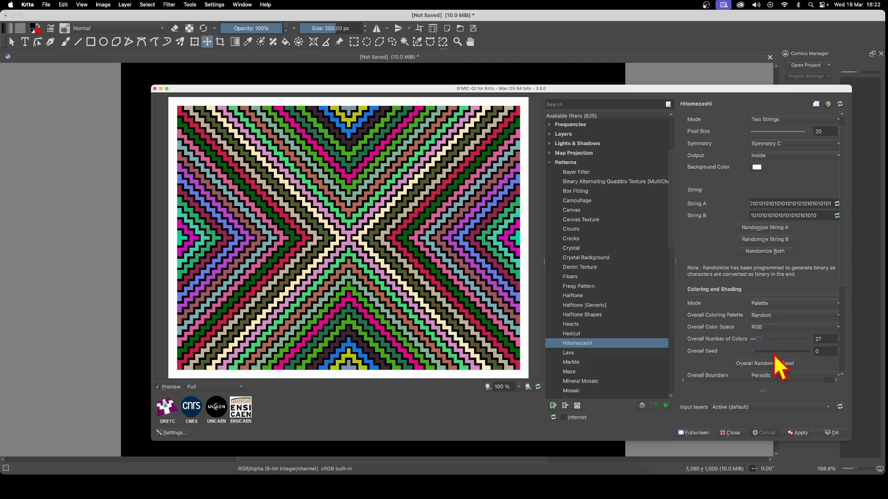
# Vary the overall seed repeatedly, mostly by randomizing it, to generate new palette color combinations.
pyautogui.click(764, 363)
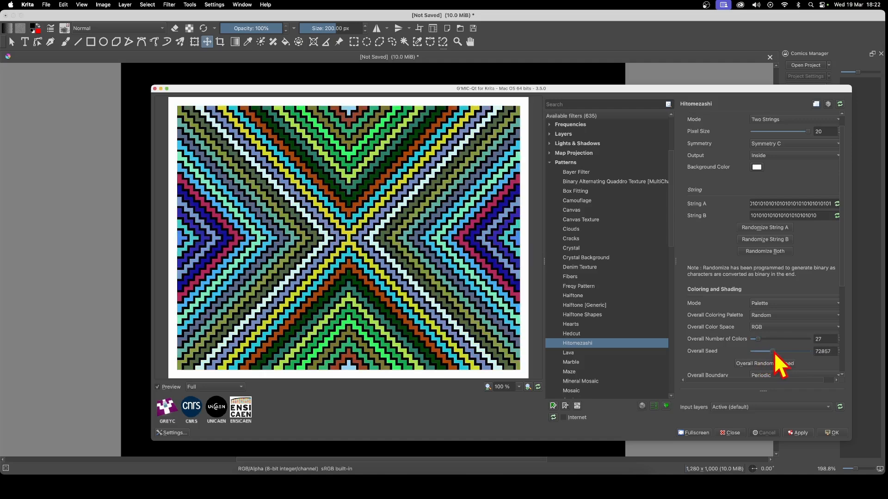
pyautogui.moveTo(773, 352); pyautogui.dragTo(778, 351)
pyautogui.click(772, 365)
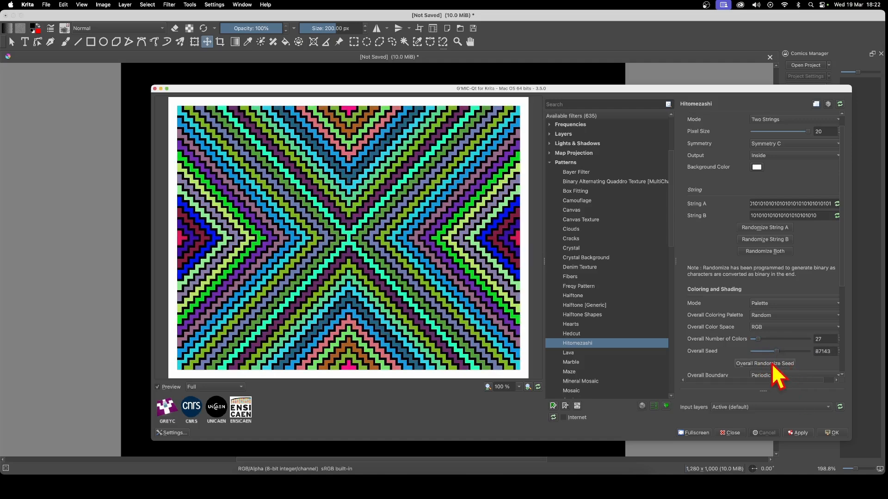
pyautogui.click(772, 364)
pyautogui.click(773, 365)
pyautogui.click(772, 365)
pyautogui.click(773, 364)
pyautogui.click(772, 364)
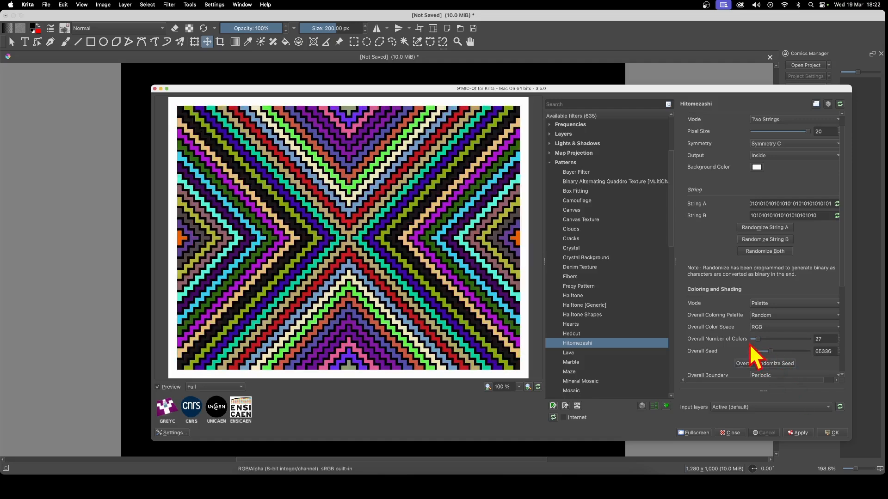
# Try the Continuous overall boundary, return it to Periodic, and set the overall color shift to 43.6%.
pyautogui.scroll(-2, 799, 364)
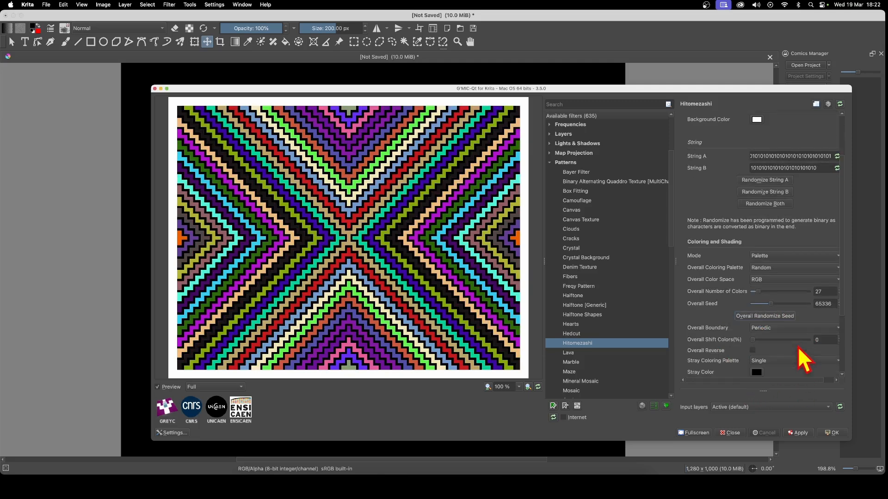
pyautogui.click(771, 329)
pyautogui.click(772, 340)
pyautogui.click(771, 328)
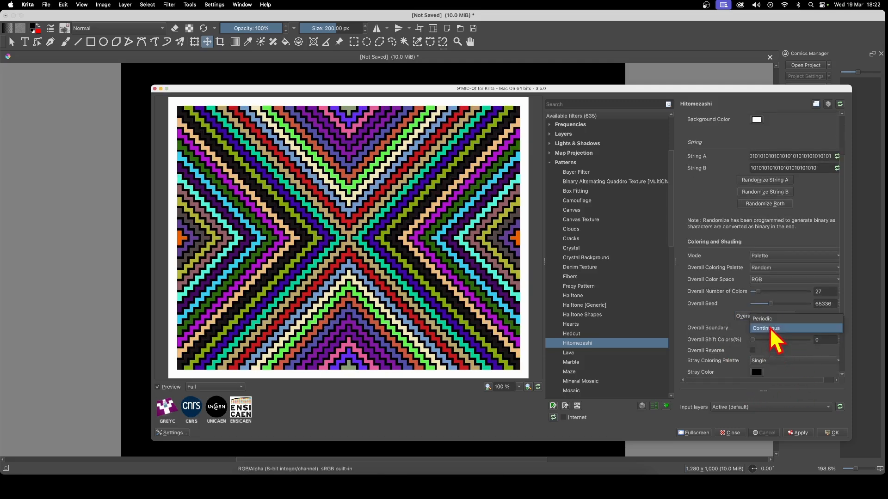
pyautogui.click(771, 320)
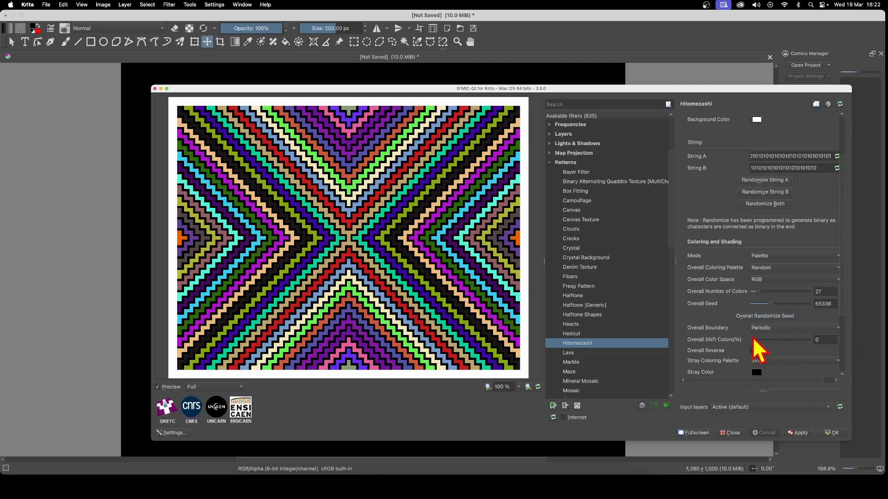
pyautogui.moveTo(752, 339); pyautogui.dragTo(780, 342)
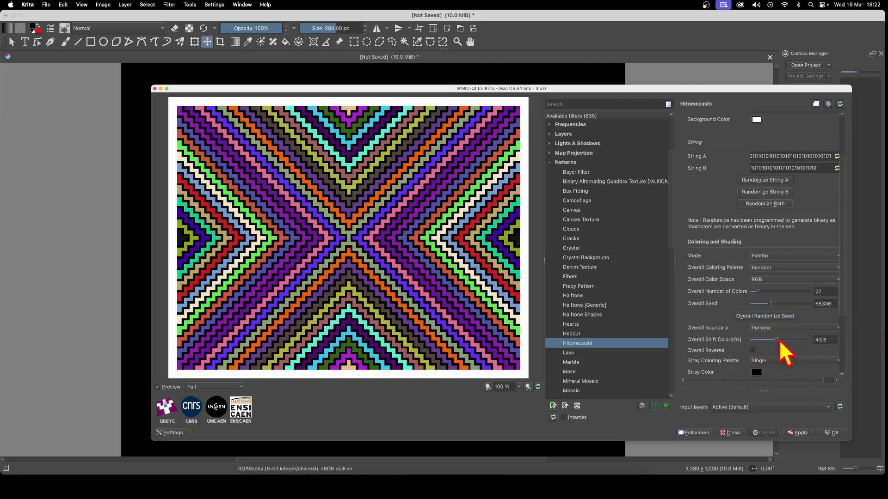
# Try the Pre-Defined Palette for the stray coloring, and then set the stray coloring palette to Random.
pyautogui.click(765, 361)
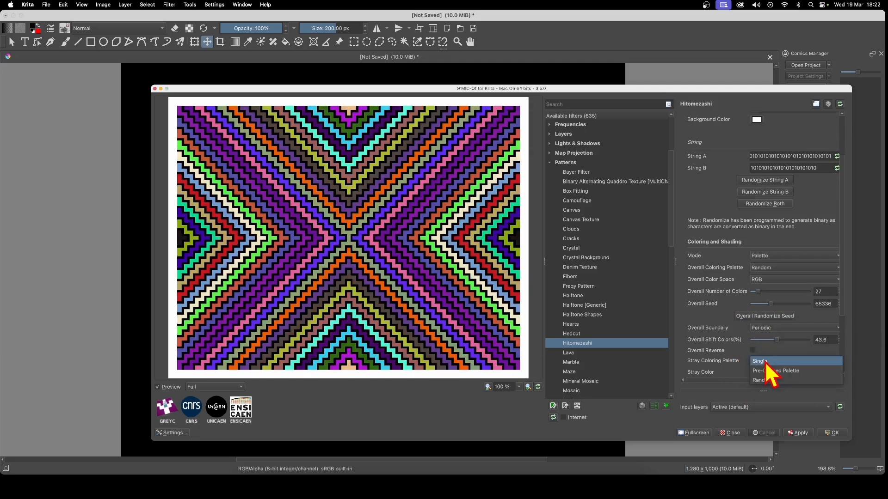
pyautogui.click(766, 371)
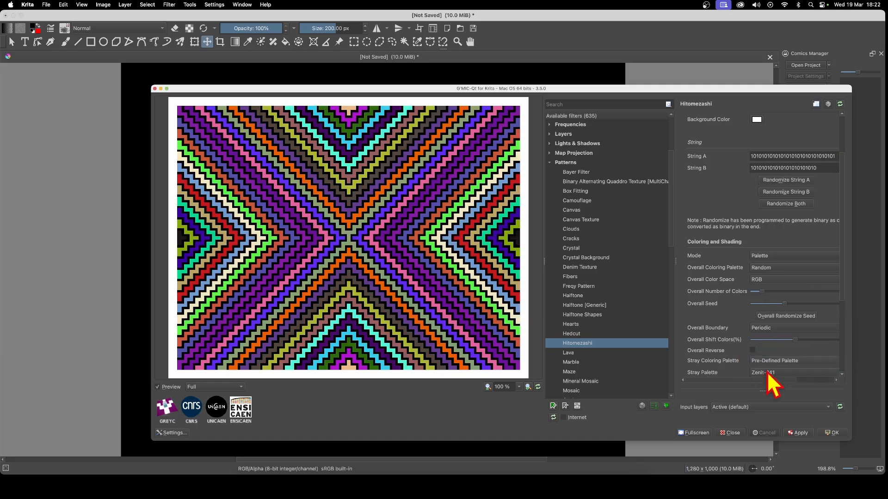
pyautogui.click(787, 362)
pyautogui.click(786, 368)
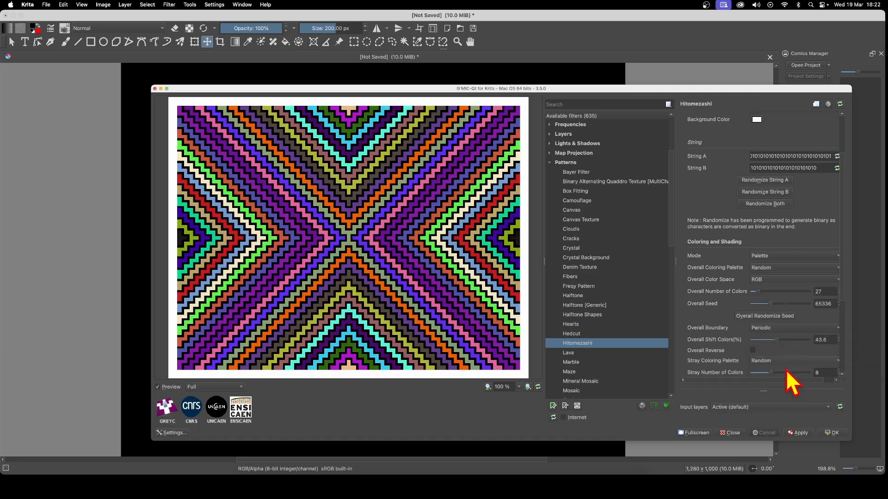
# Reverse the overall palette and set the stray number of colors to 4.
pyautogui.click(752, 350)
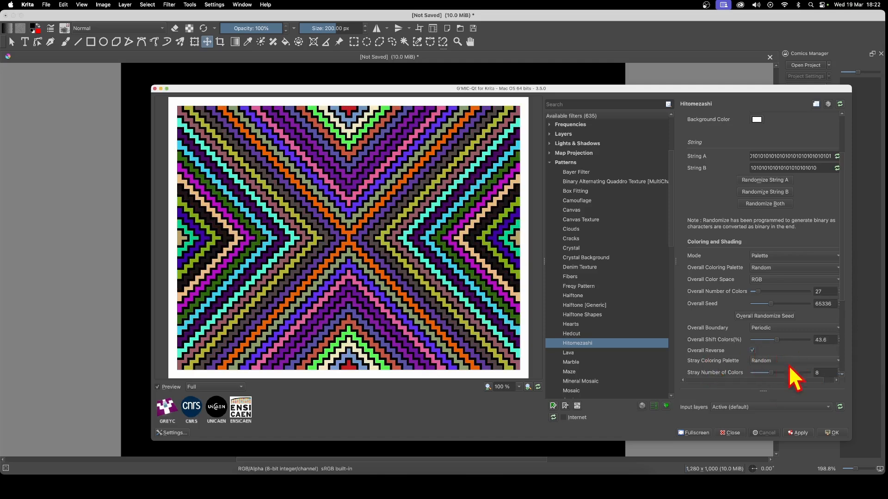
pyautogui.moveTo(769, 372)
pyautogui.mouseDown()
pyautogui.moveTo(779, 373)
pyautogui.moveTo(761, 373)
pyautogui.mouseUp()
pyautogui.scroll(-3, 771, 326)
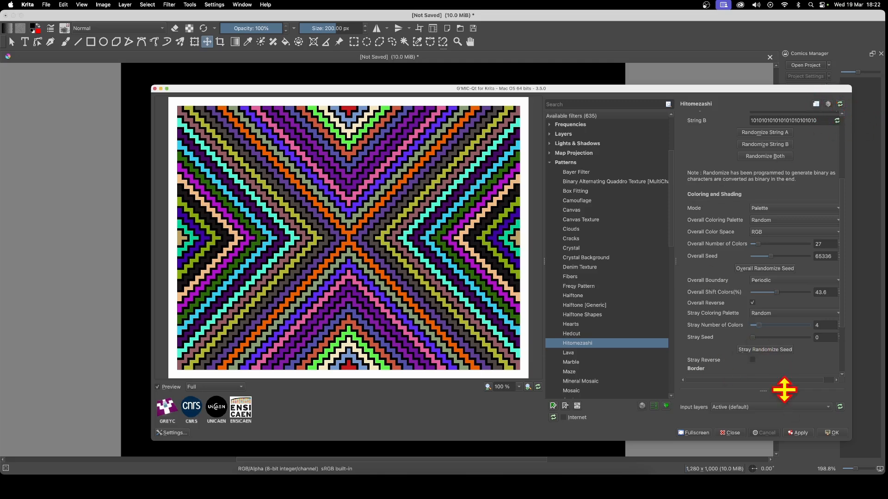
# Enable the cropped viewport point, move it to X 79.51 and Y 81.38, and apply the Hitomezashi filter to the layer.
pyautogui.click(783, 407)
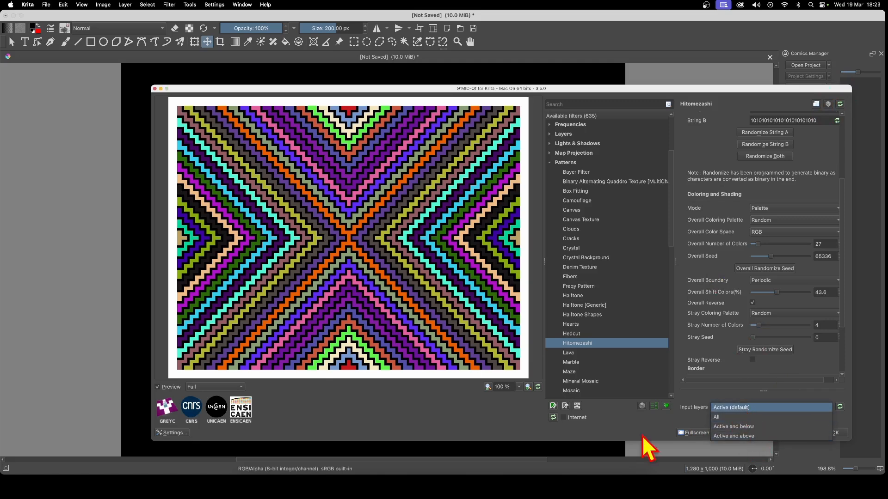
pyautogui.click(680, 347)
pyautogui.scroll(-2, 747, 365)
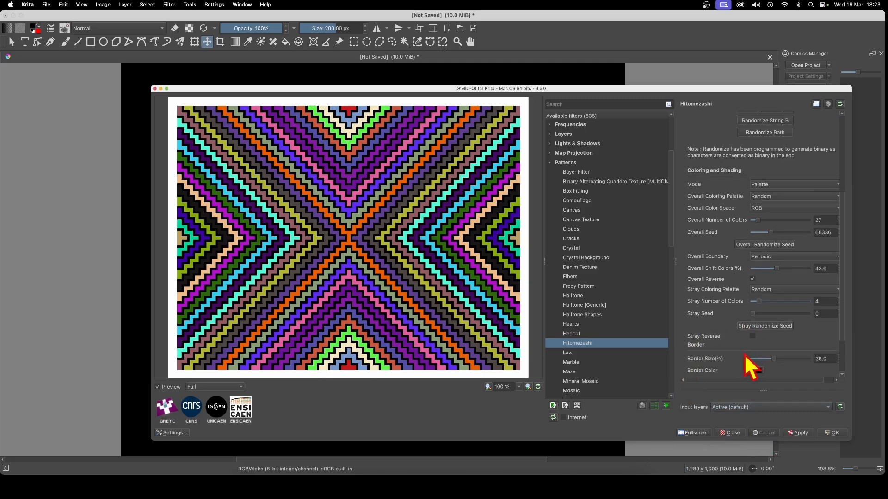
pyautogui.scroll(-4, 749, 368)
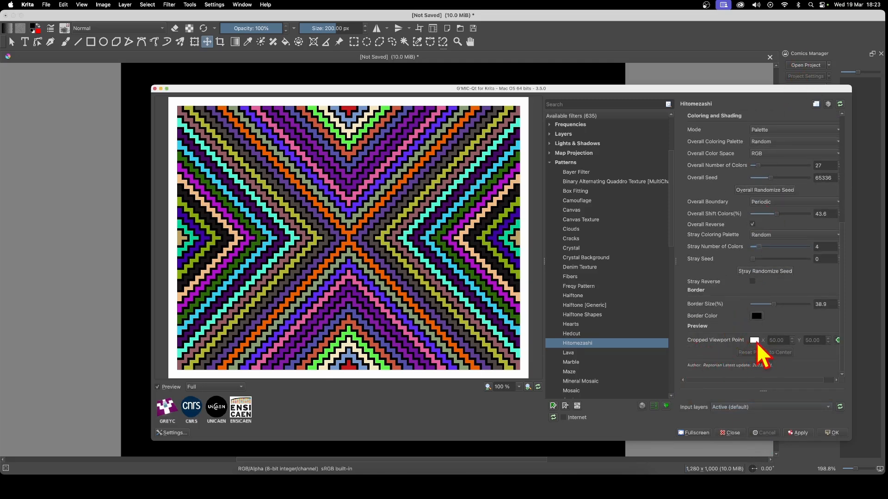
pyautogui.click(837, 342)
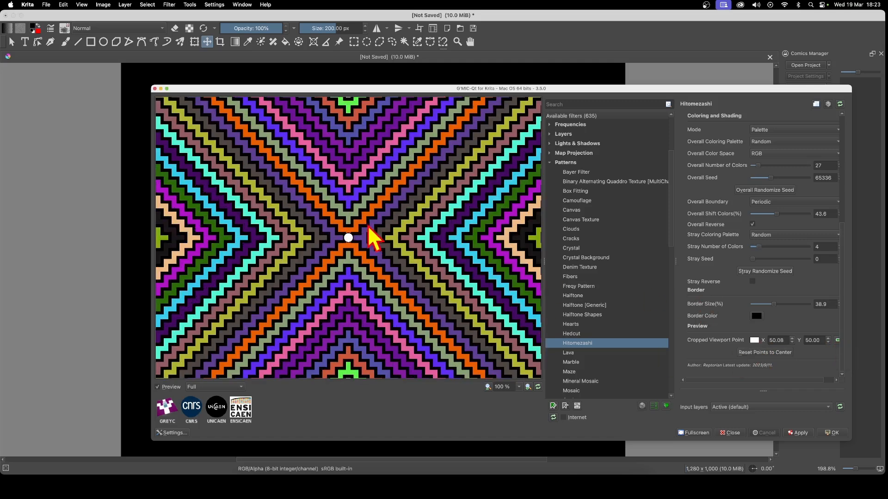
pyautogui.moveTo(348, 237); pyautogui.dragTo(462, 327)
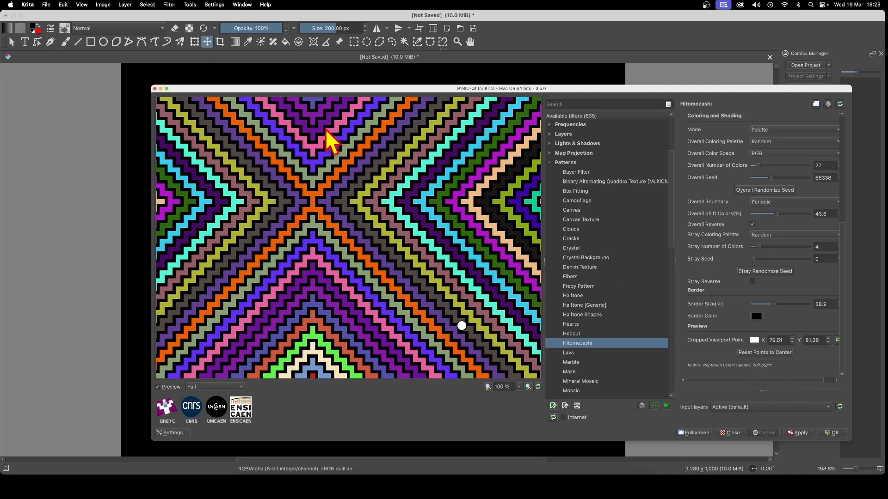
pyautogui.click(832, 433)
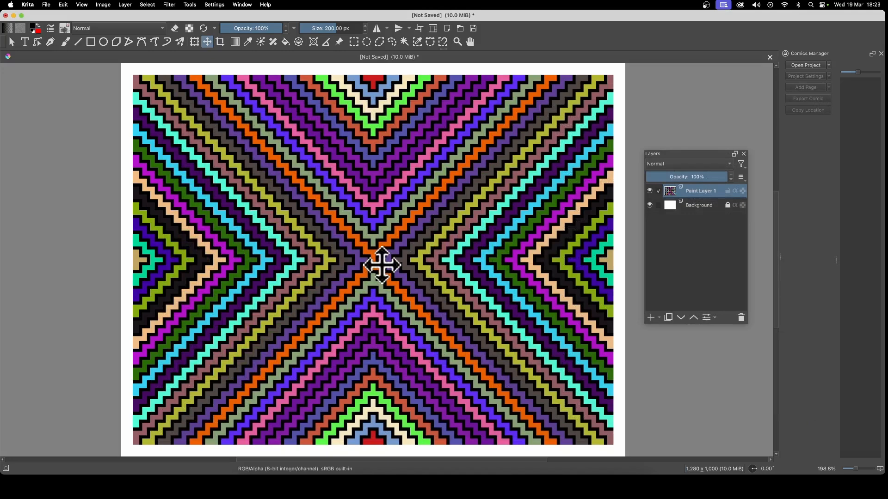
# Apply a Gaussian Blur with a 51.49 px horizontal and vertical radius to the pattern layer.
pyautogui.click(169, 4)
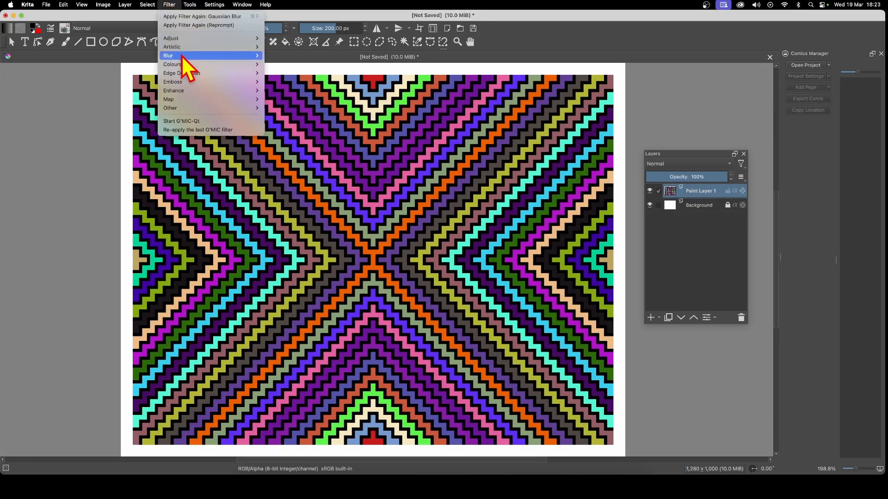
pyautogui.moveTo(182, 57)
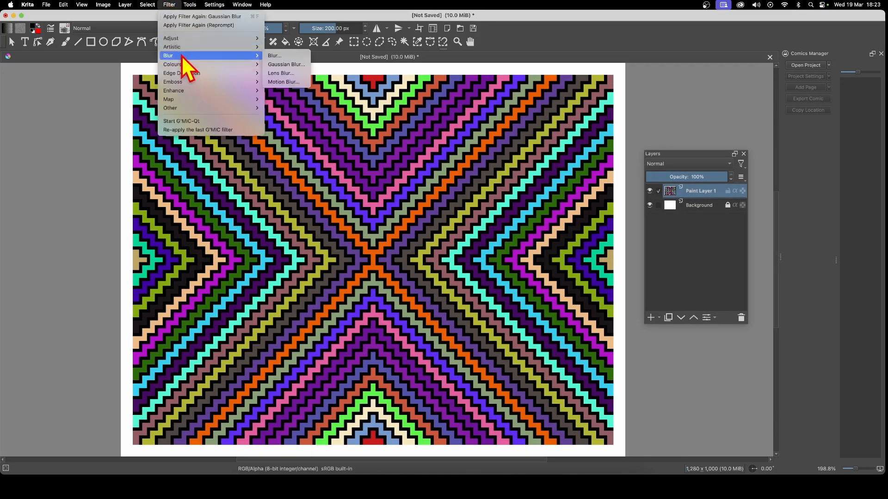
pyautogui.click(305, 68)
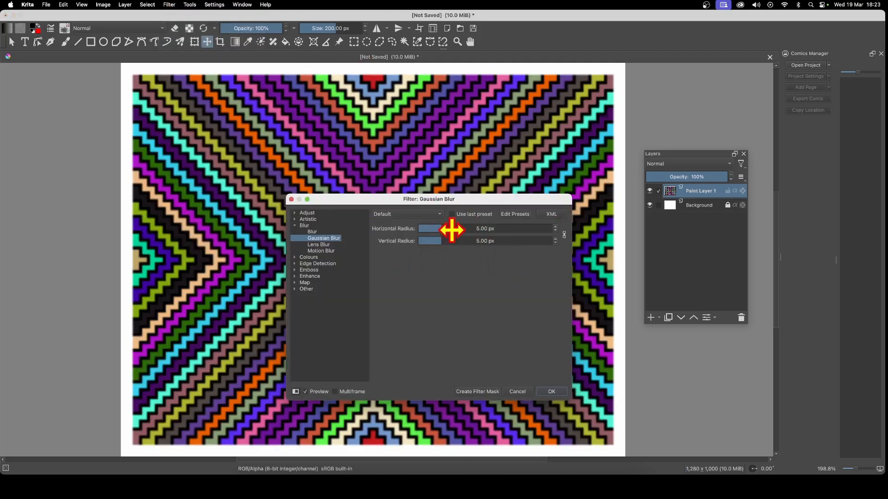
pyautogui.moveTo(452, 229)
pyautogui.mouseDown()
pyautogui.moveTo(491, 229)
pyautogui.moveTo(467, 230)
pyautogui.mouseUp()
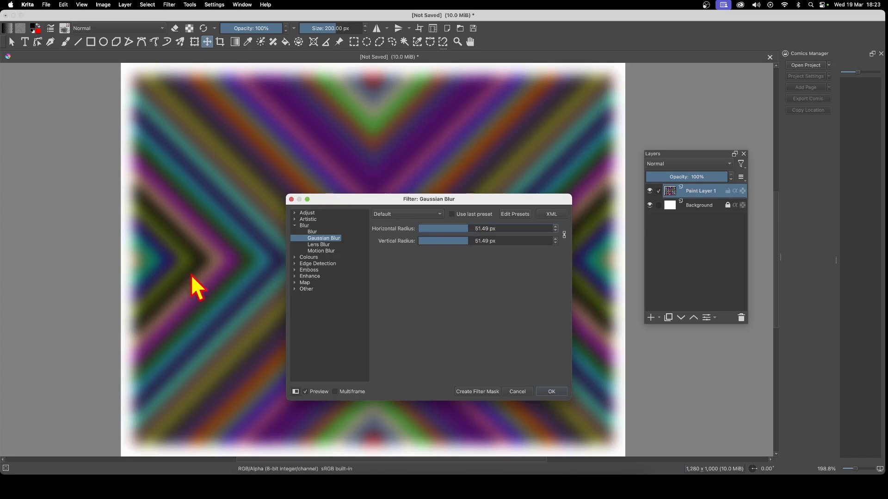
pyautogui.click(552, 392)
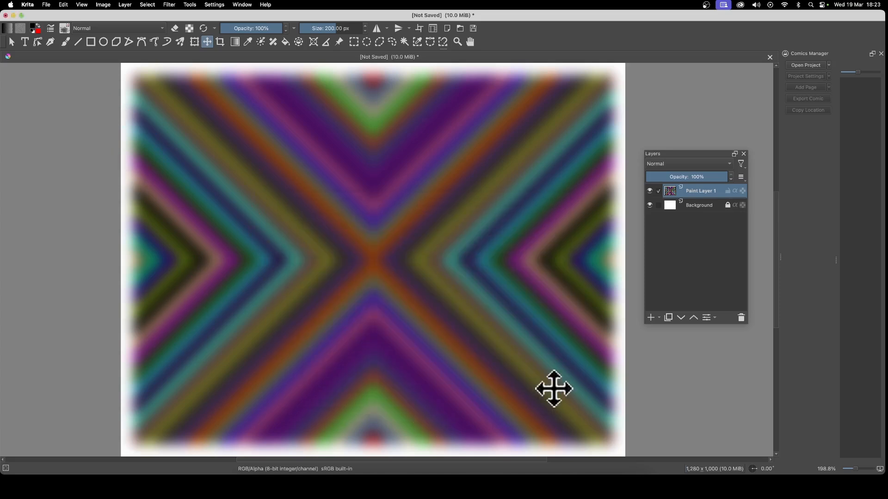
# Add a new paint layer above the blurred pattern and fill it with the black foreground colour.
pyautogui.click(125, 4)
pyautogui.moveTo(129, 47)
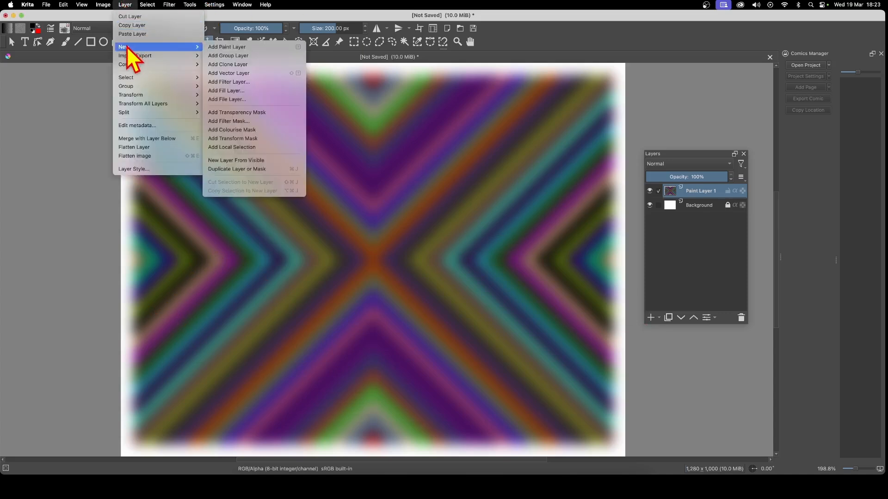
pyautogui.click(221, 46)
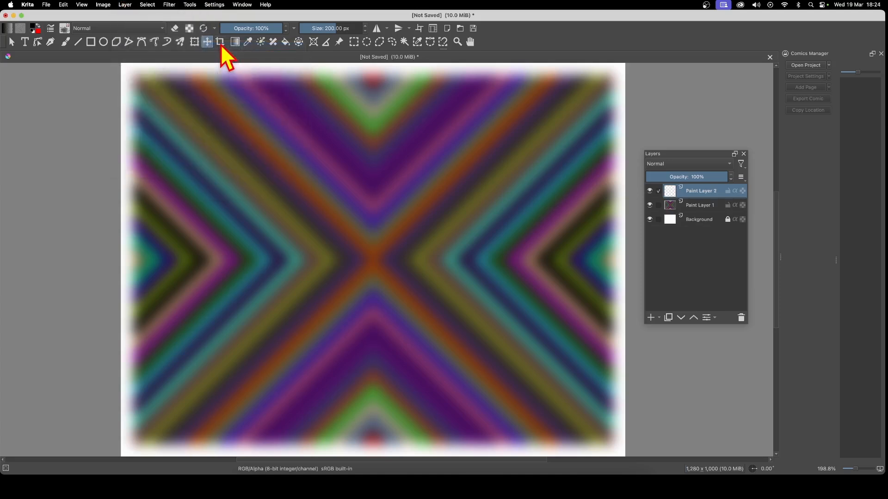
pyautogui.click(63, 5)
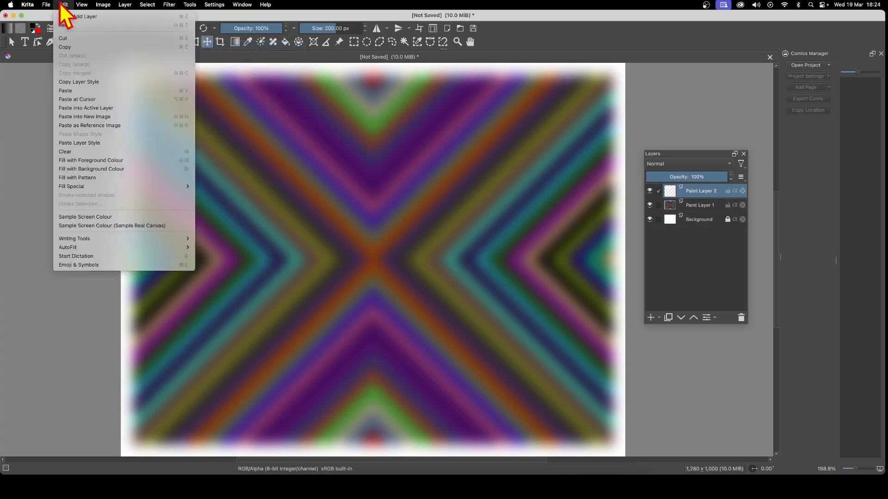
pyautogui.click(92, 161)
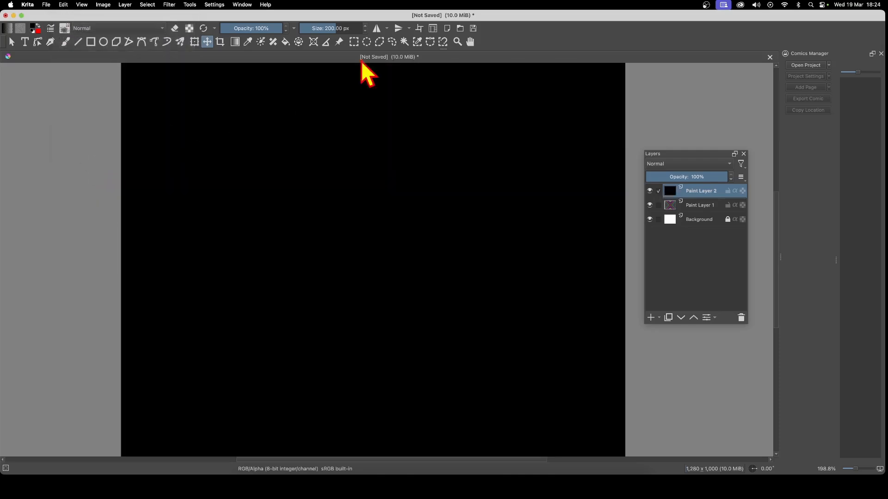
# Start G'MIC-Qt on the black layer and randomize both Hitomezashi strings until a new stitch pattern appears.
pyautogui.click(173, 6)
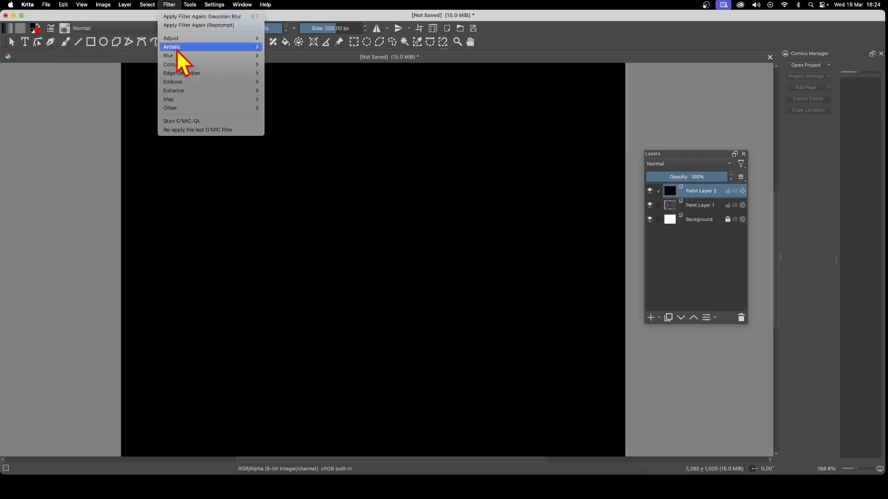
pyautogui.click(189, 120)
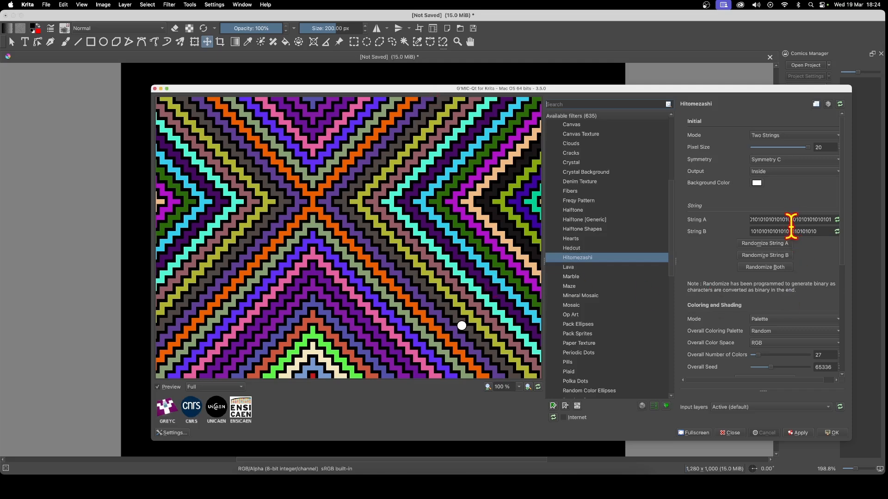
pyautogui.click(774, 270)
pyautogui.click(774, 276)
pyautogui.click(774, 276)
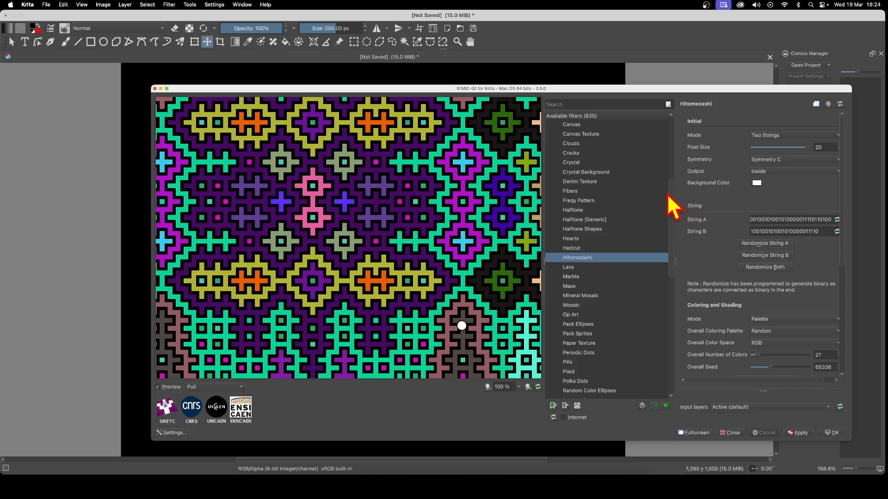
# Try Random Split-Gradients as the overall coloring palette, return it to Random, and apply the filter to the new layer.
pyautogui.click(772, 333)
pyautogui.click(775, 345)
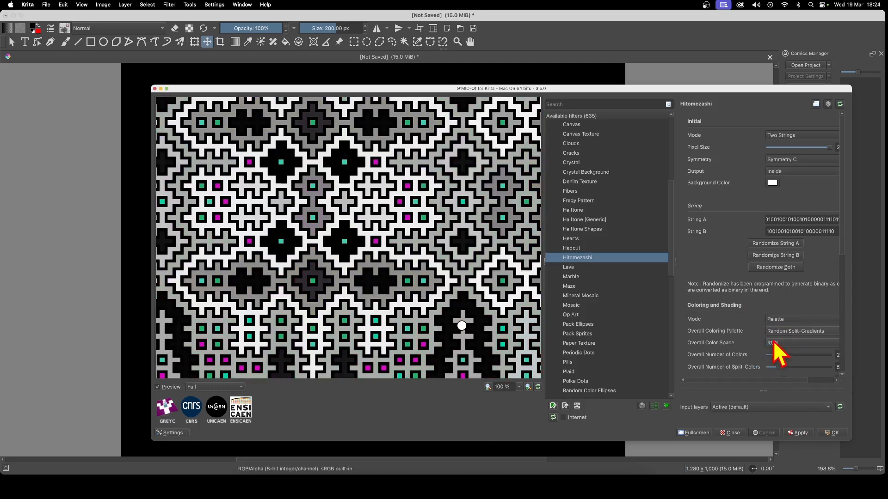
pyautogui.click(786, 332)
pyautogui.click(787, 322)
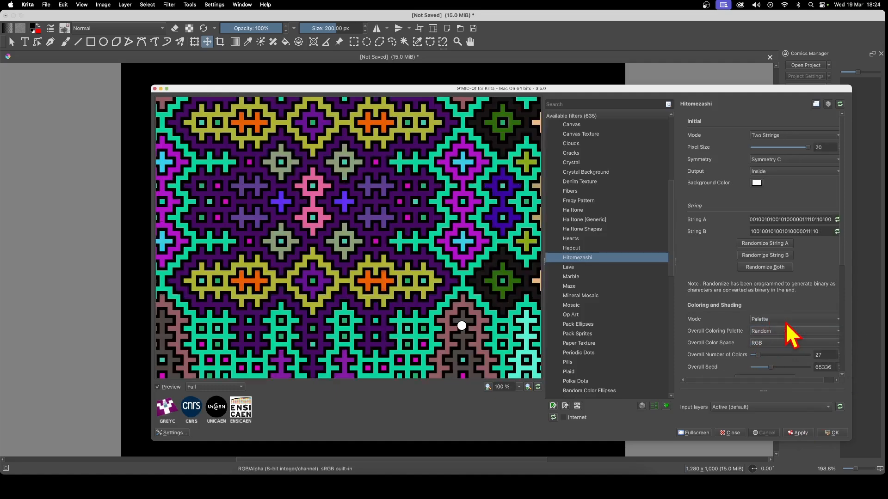
pyautogui.click(831, 434)
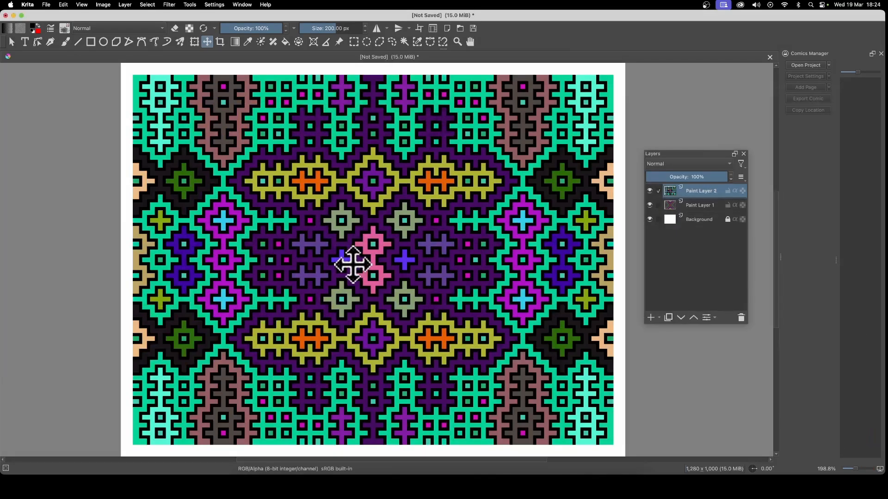
# Try the Lighten and Colour HSL blending modes on the top pattern layer.
pyautogui.click(671, 163)
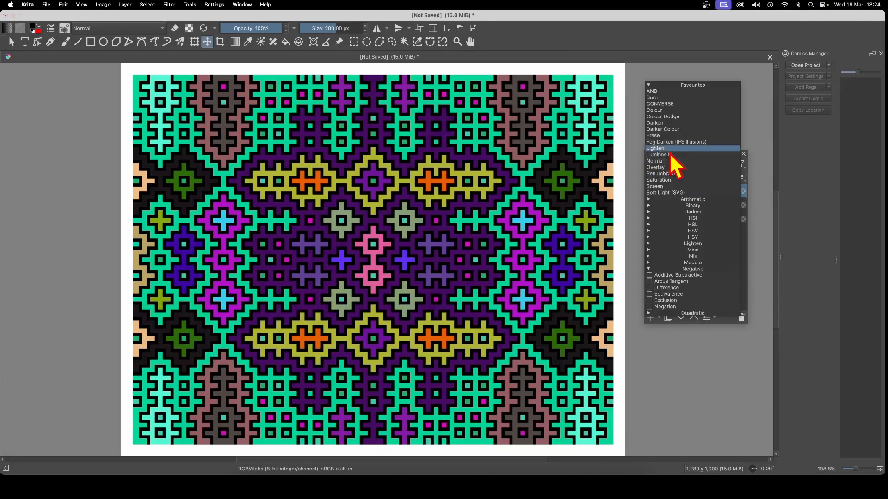
pyautogui.click(665, 148)
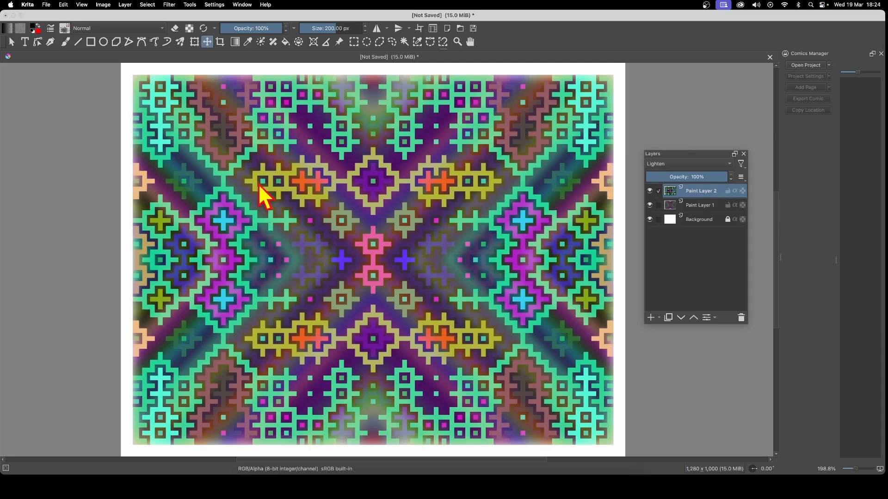
pyautogui.click(676, 165)
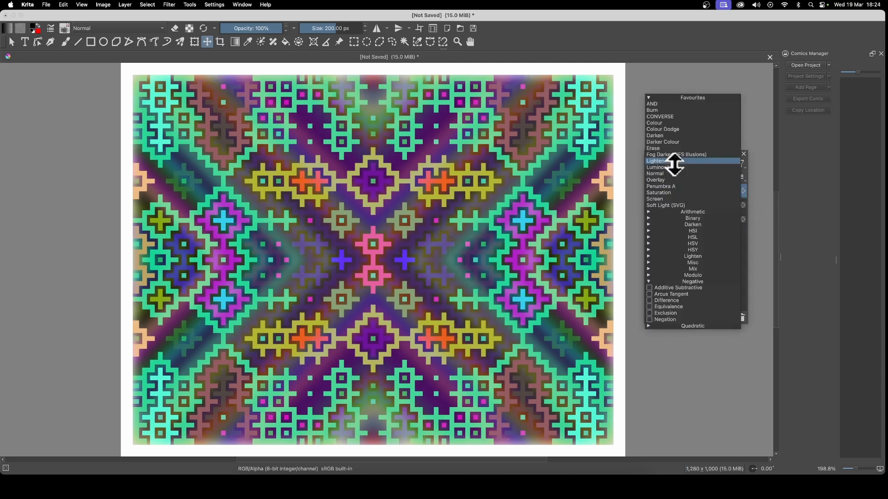
pyautogui.click(697, 219)
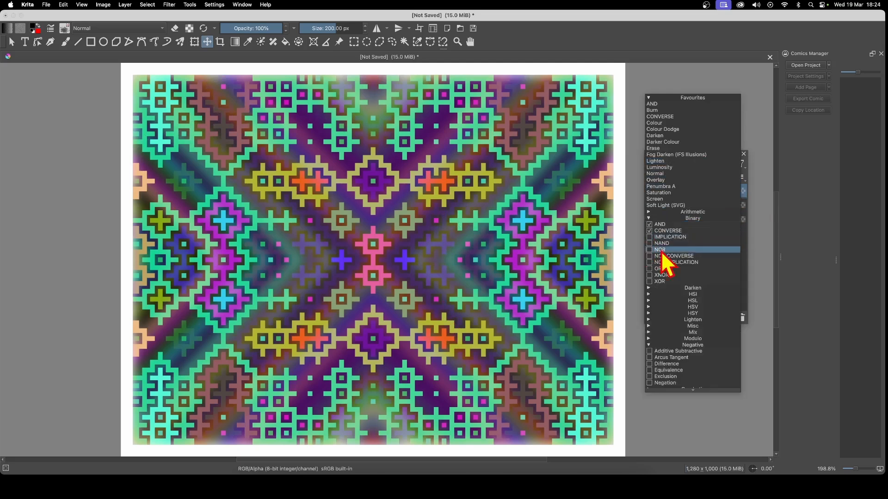
pyautogui.click(691, 302)
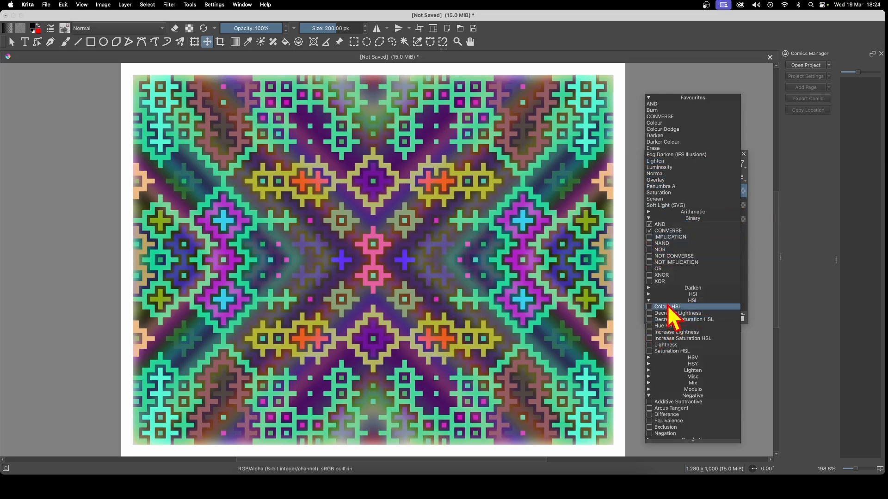
pyautogui.click(667, 306)
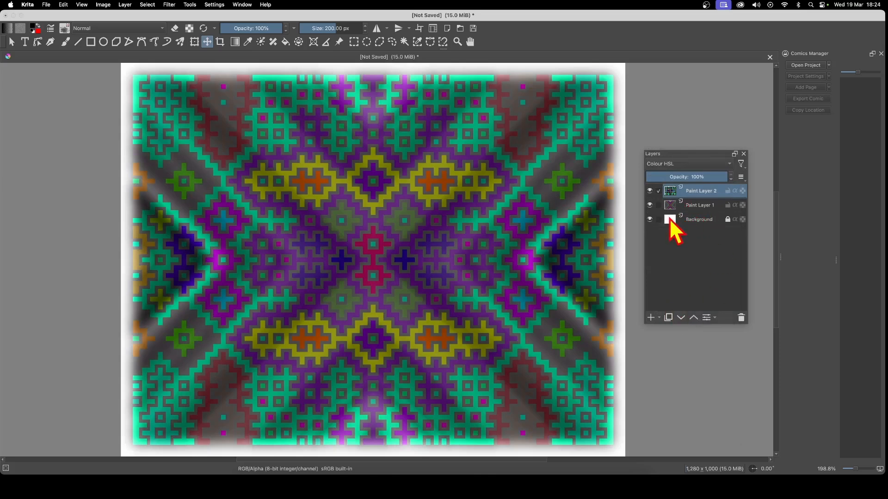
# Try the Difference and Equivalence blending modes on the top pattern layer, and then set its mode to Overlay.
pyautogui.click(685, 164)
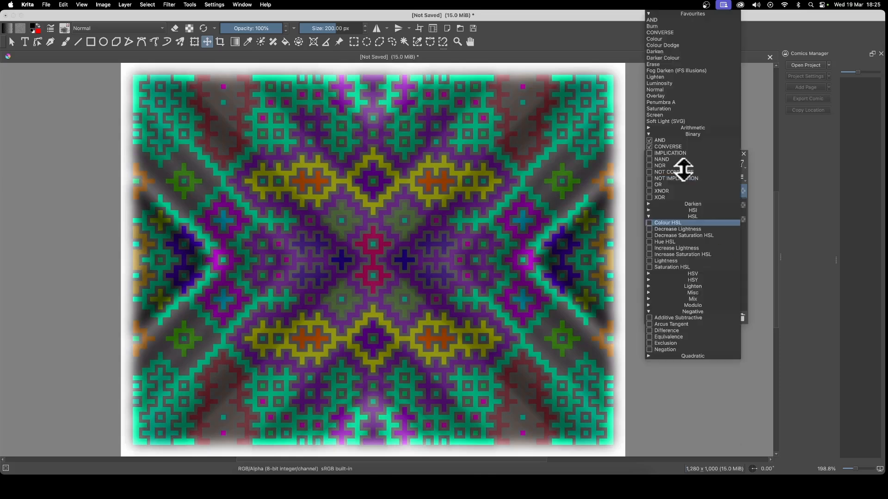
pyautogui.click(671, 331)
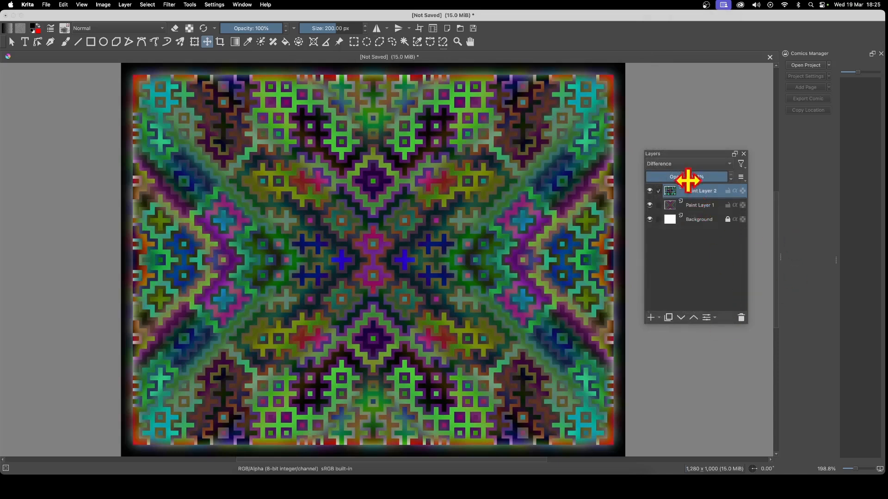
pyautogui.click(683, 167)
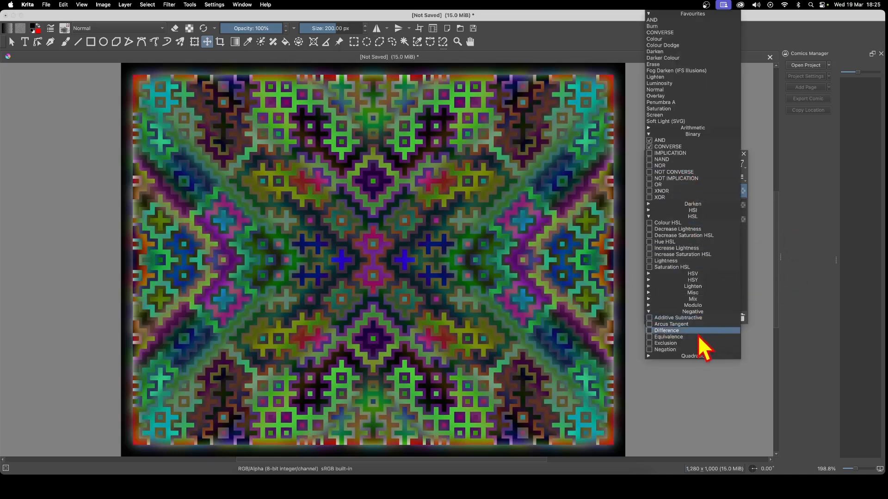
pyautogui.click(671, 337)
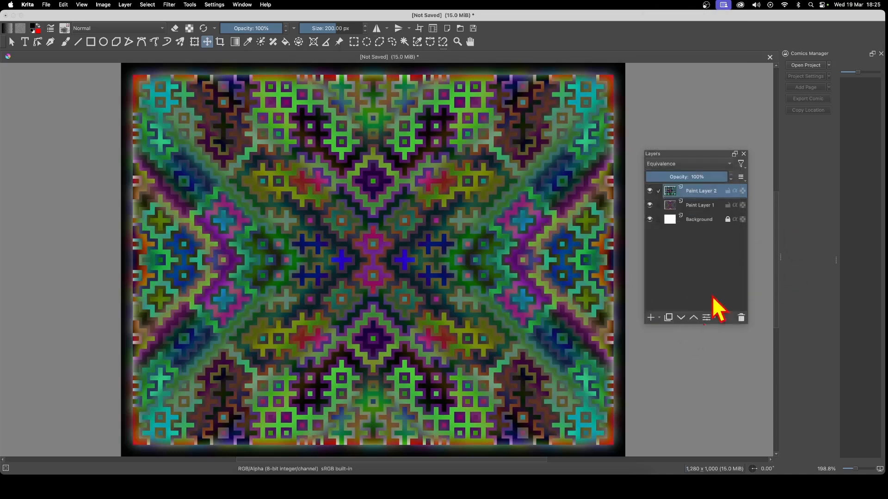
pyautogui.click(686, 164)
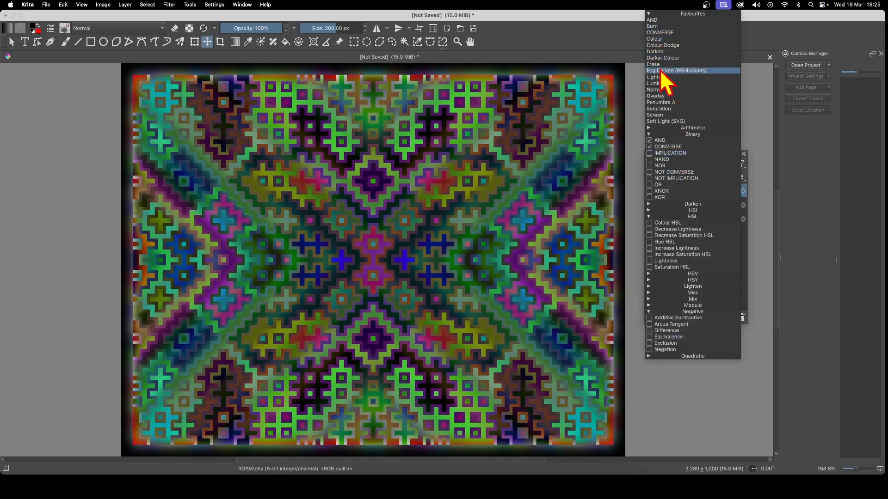
pyautogui.click(651, 95)
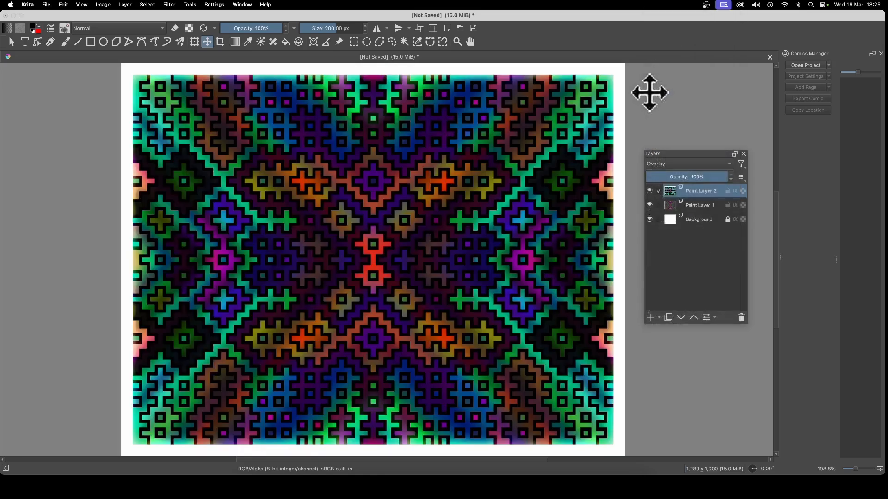